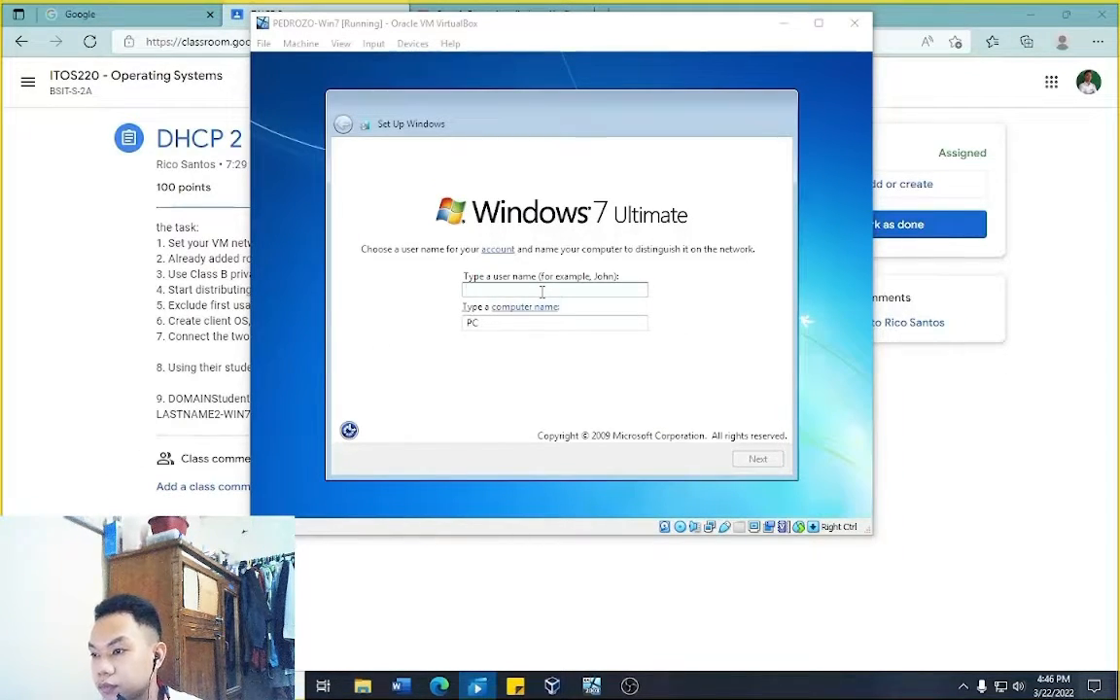
Step: Enter the student's last name as the user name and that last name followed by "-Win7" as the computer name, and continue
left_click(541, 292)
type("PE")
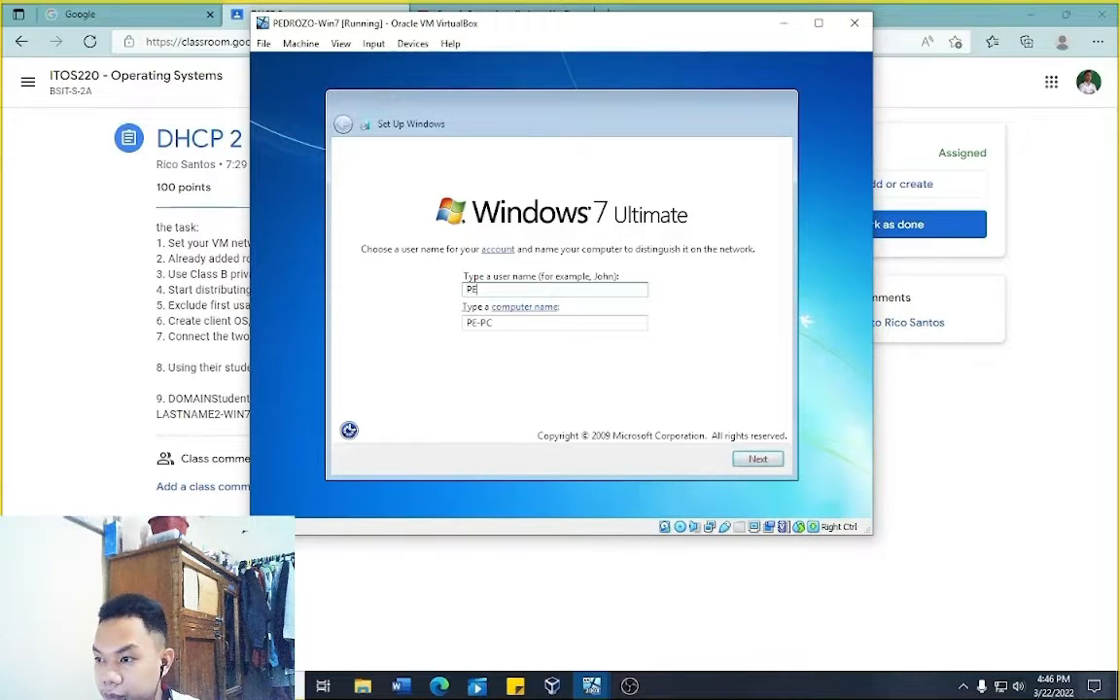
type("DROZO")
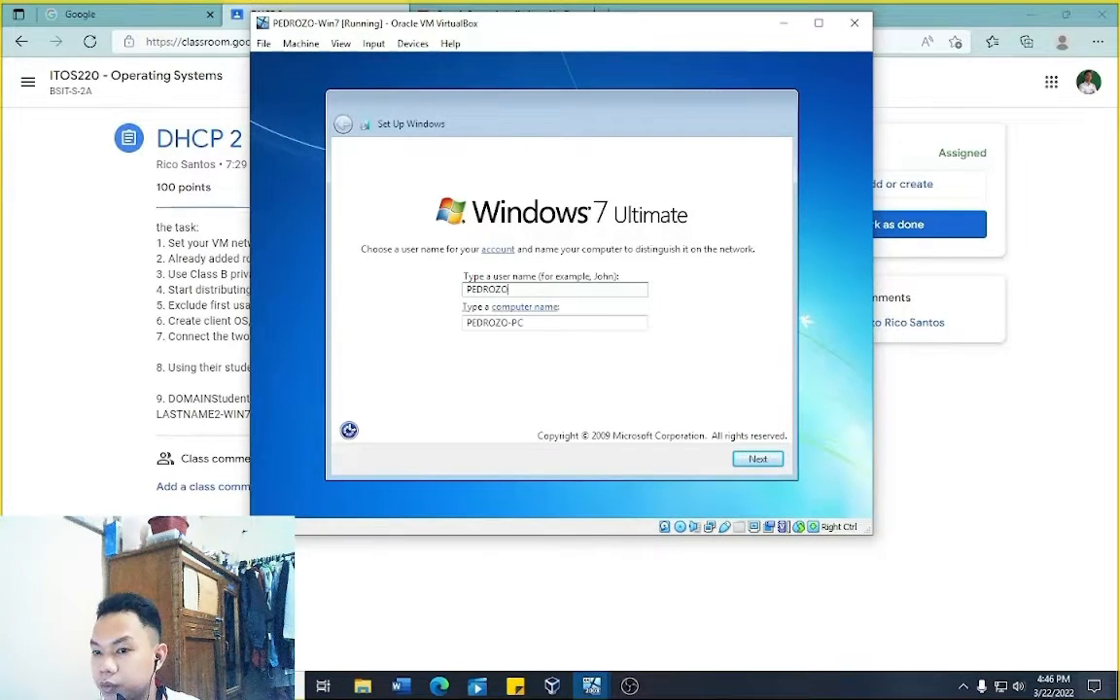
double_click(548, 327)
left_click(550, 325)
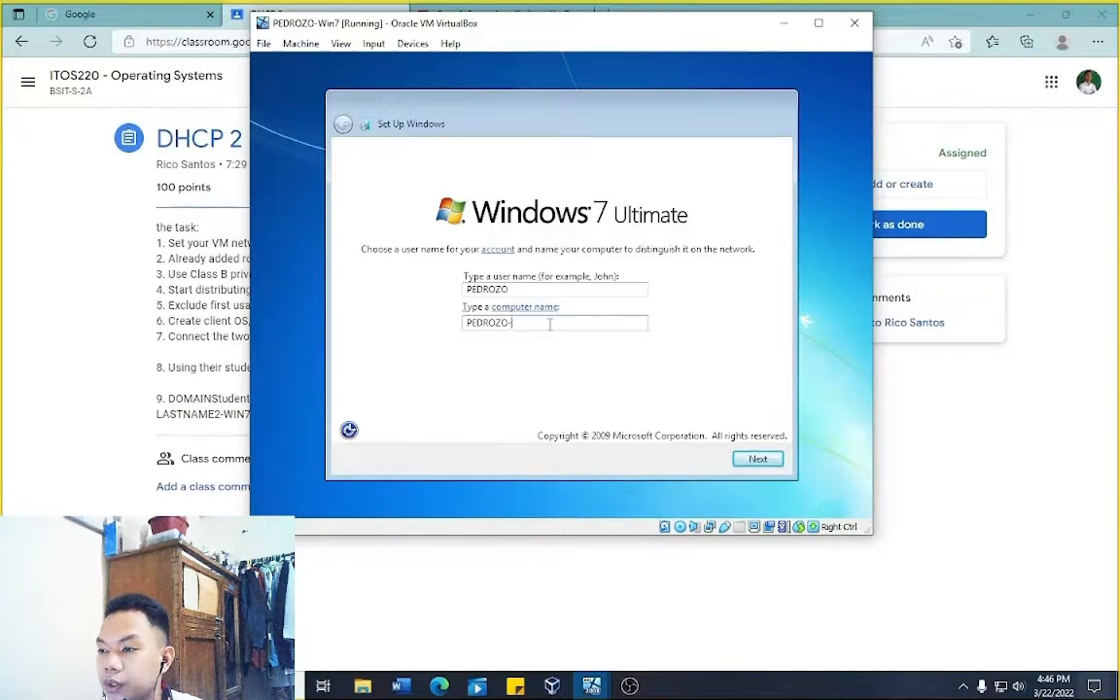
type("Win7")
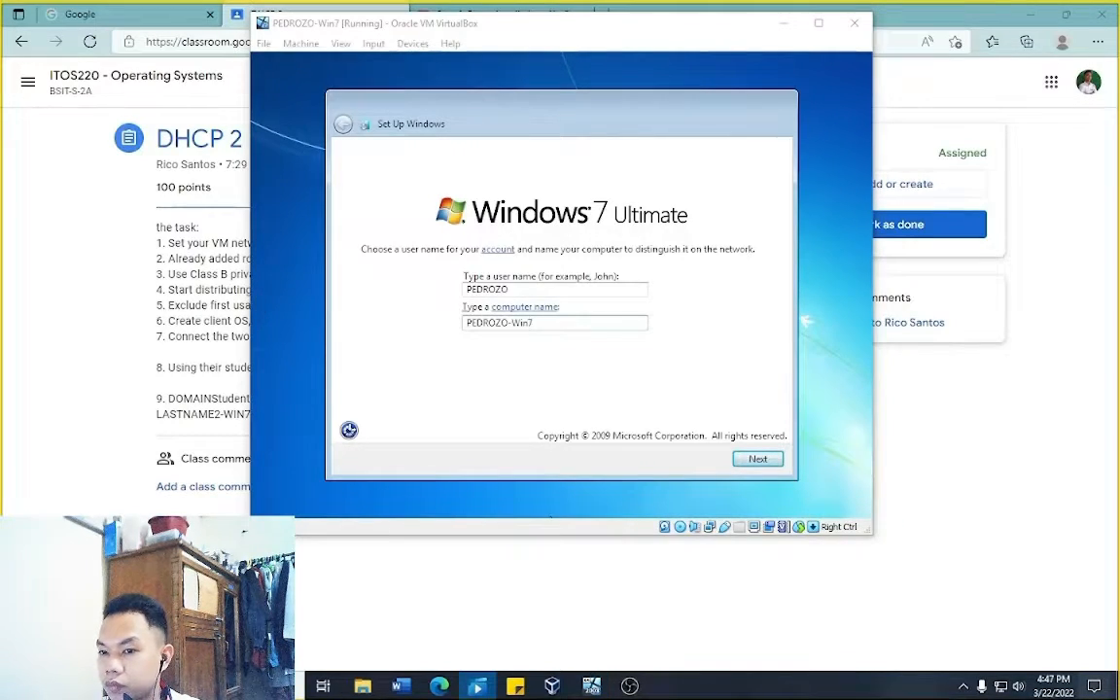
left_click(748, 465)
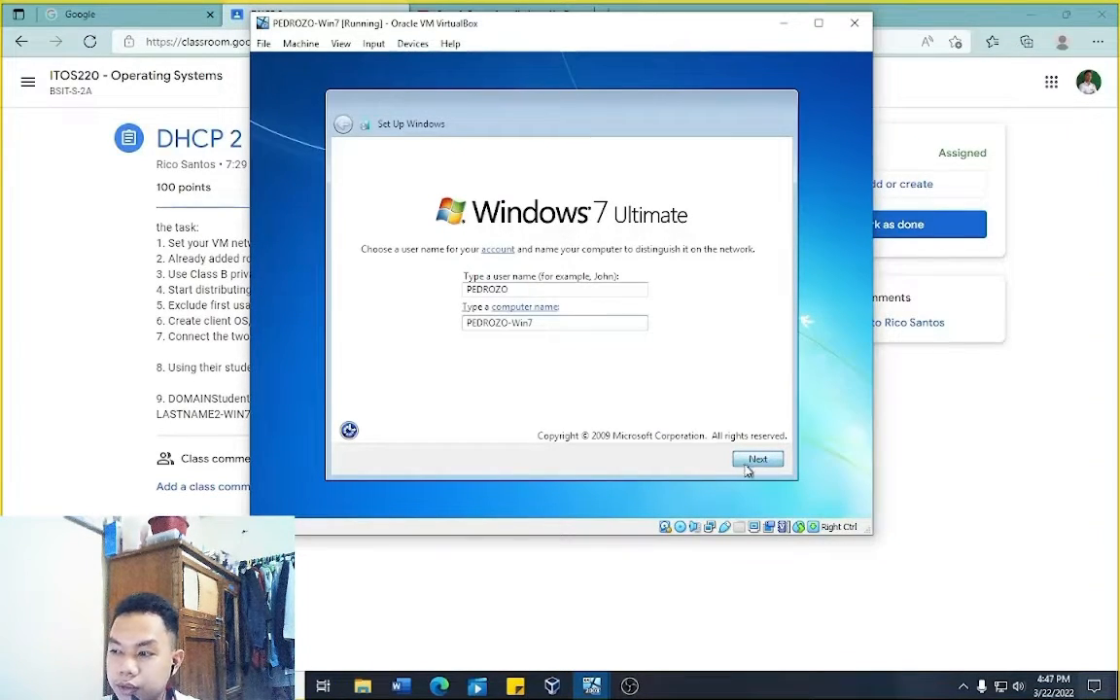
left_click(748, 460)
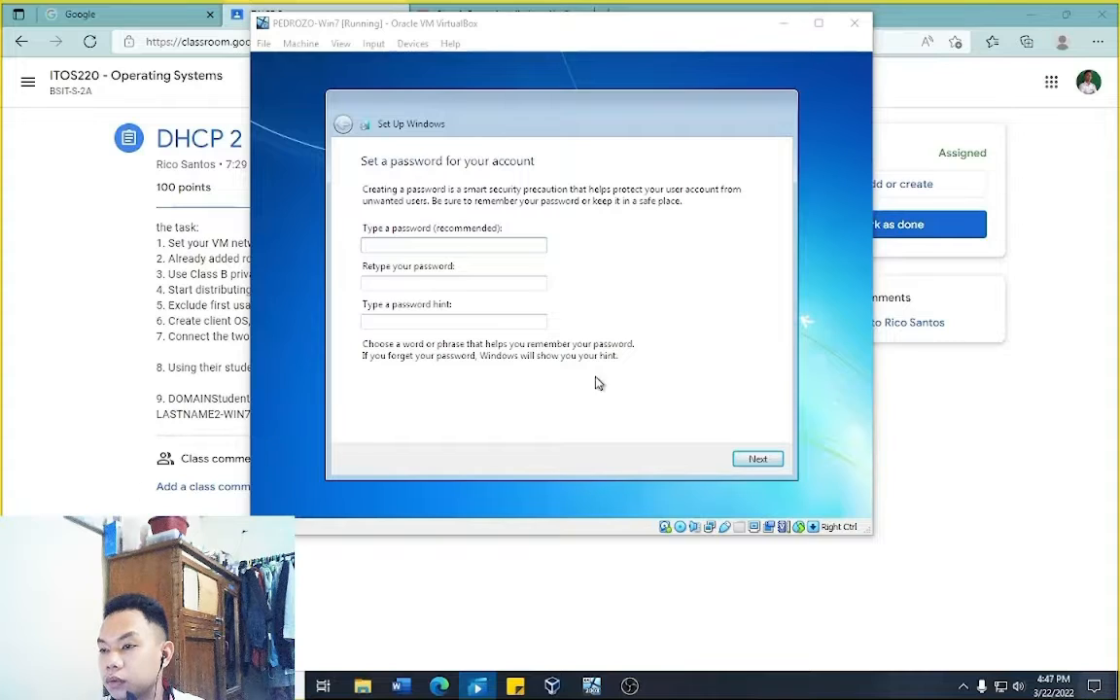
Step: Continue setup without an account password or product key, and choose Ask me later for automatic updates
left_click(757, 461)
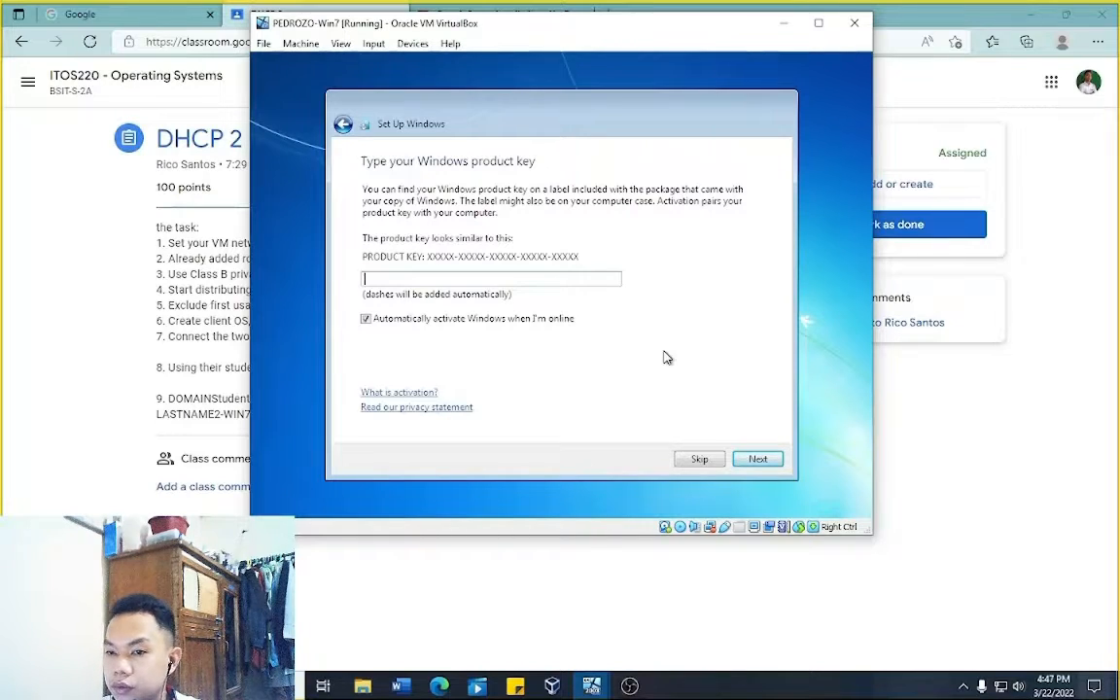
left_click(697, 459)
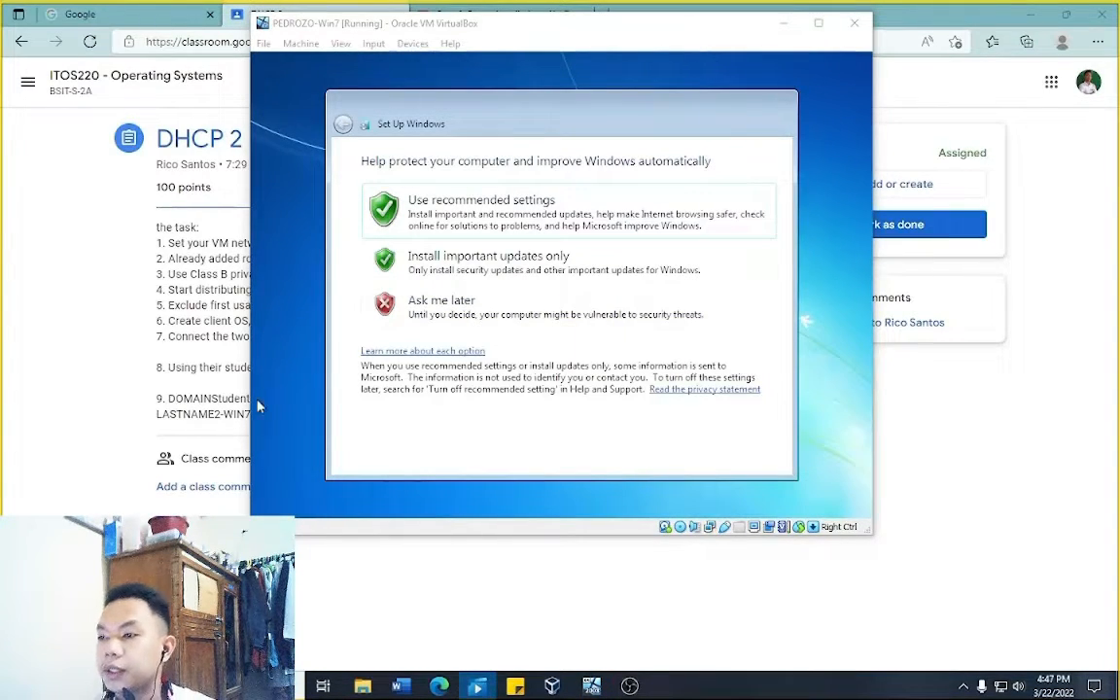
left_click(510, 304)
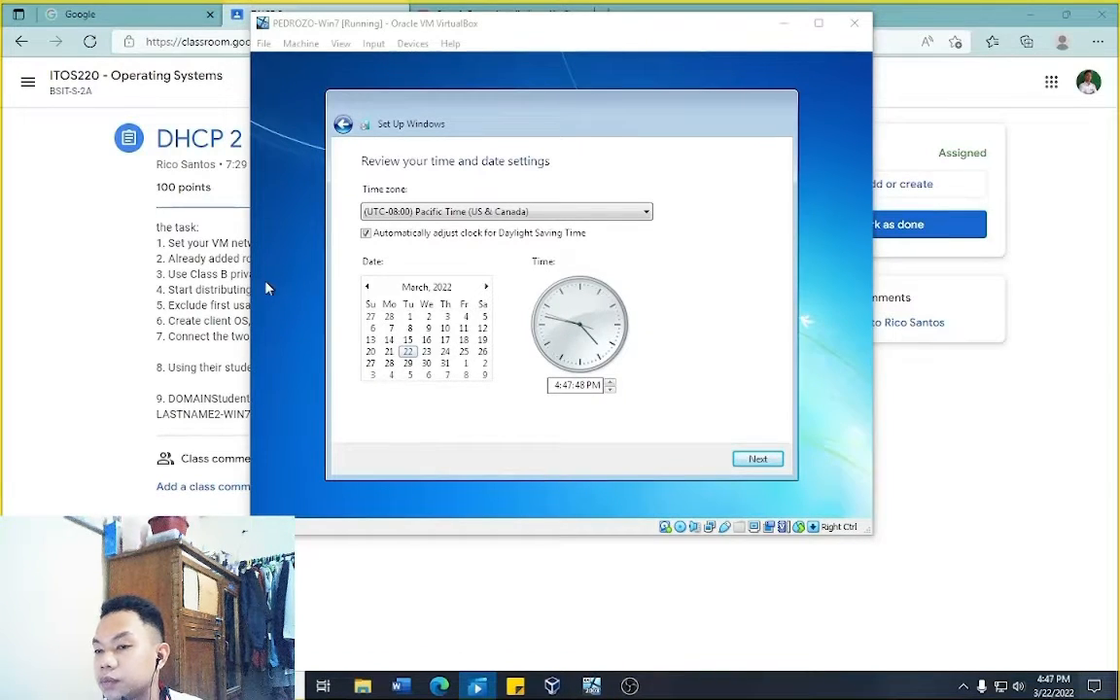
Step: Accept the current time and date settings and set the computer's location to Work network
left_click(758, 460)
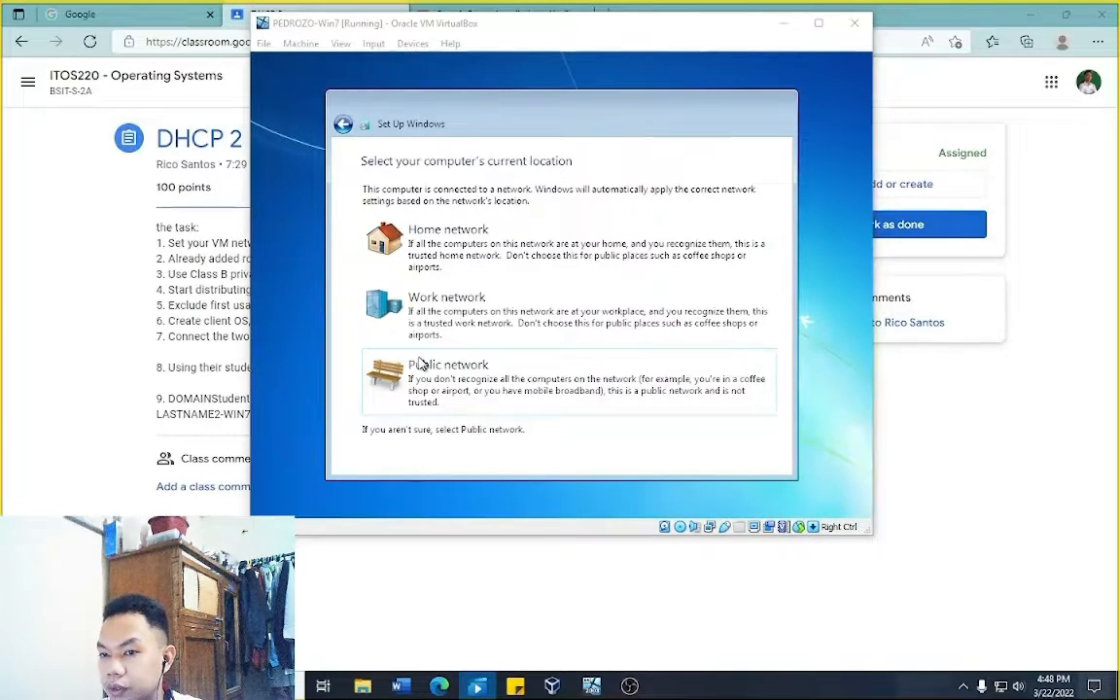
left_click(542, 310)
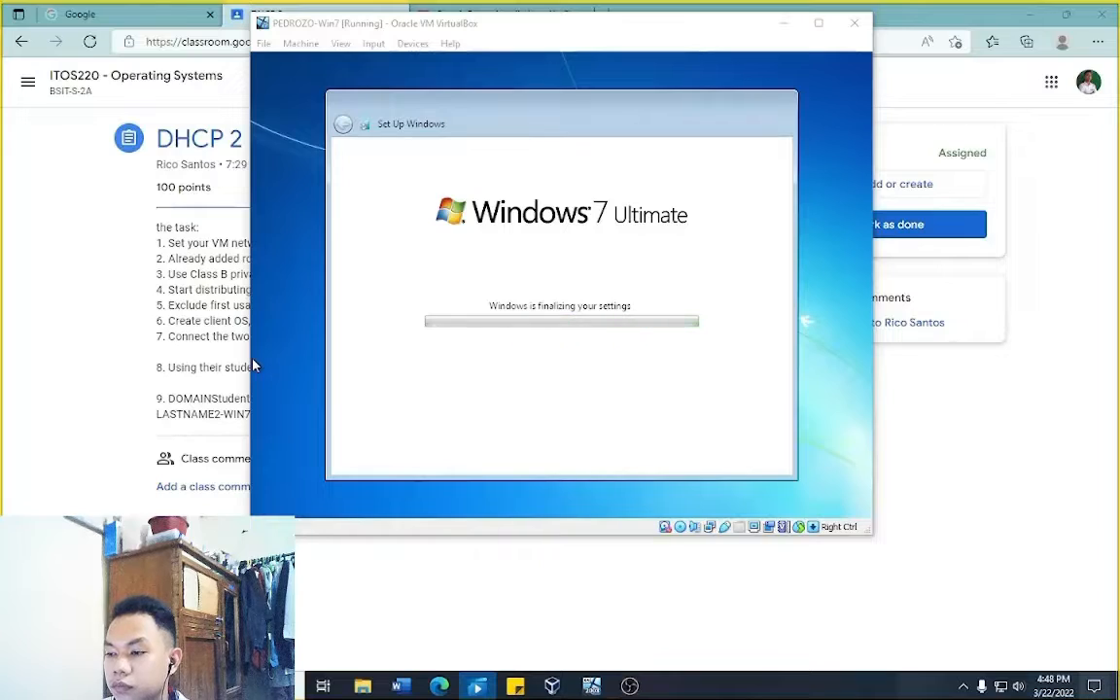
Step: Minimize the browser window behind the virtual machine
left_click(1031, 15)
left_click(932, 39)
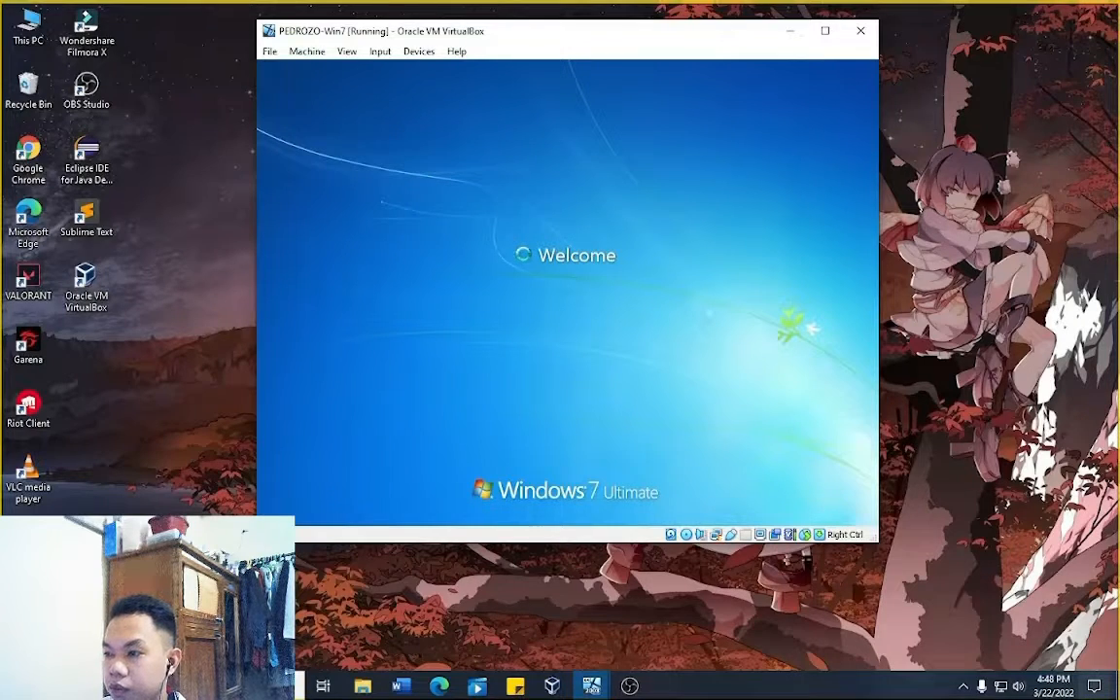
left_click(478, 687)
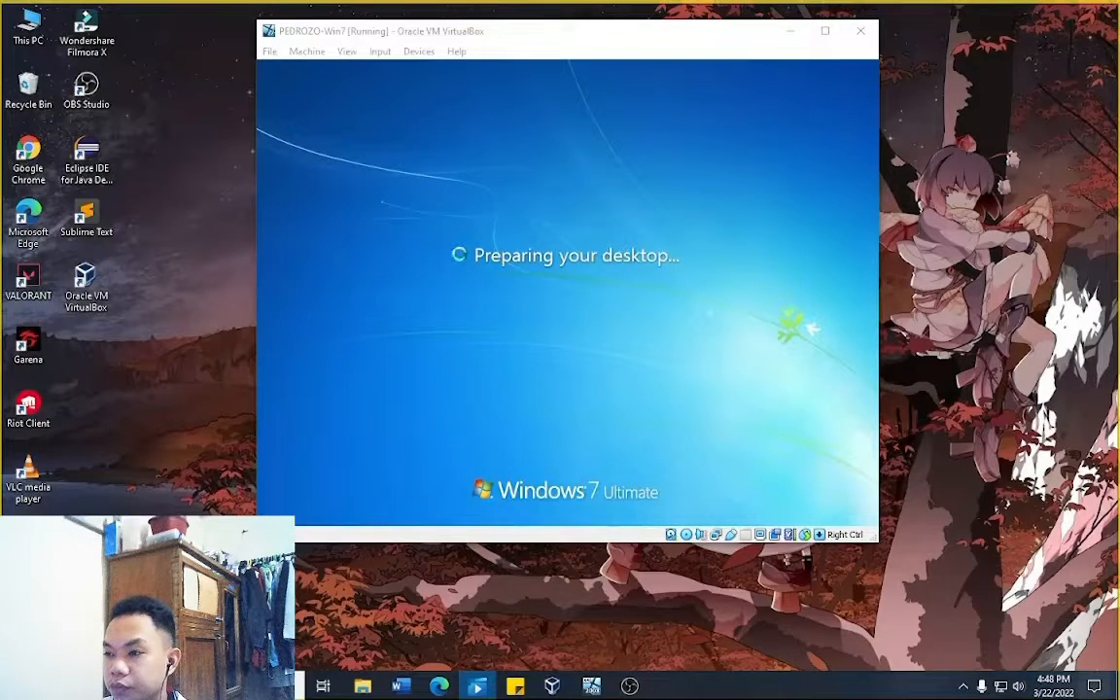
double_click(644, 27)
left_click(1064, 10)
double_click(555, 26)
left_click(1064, 10)
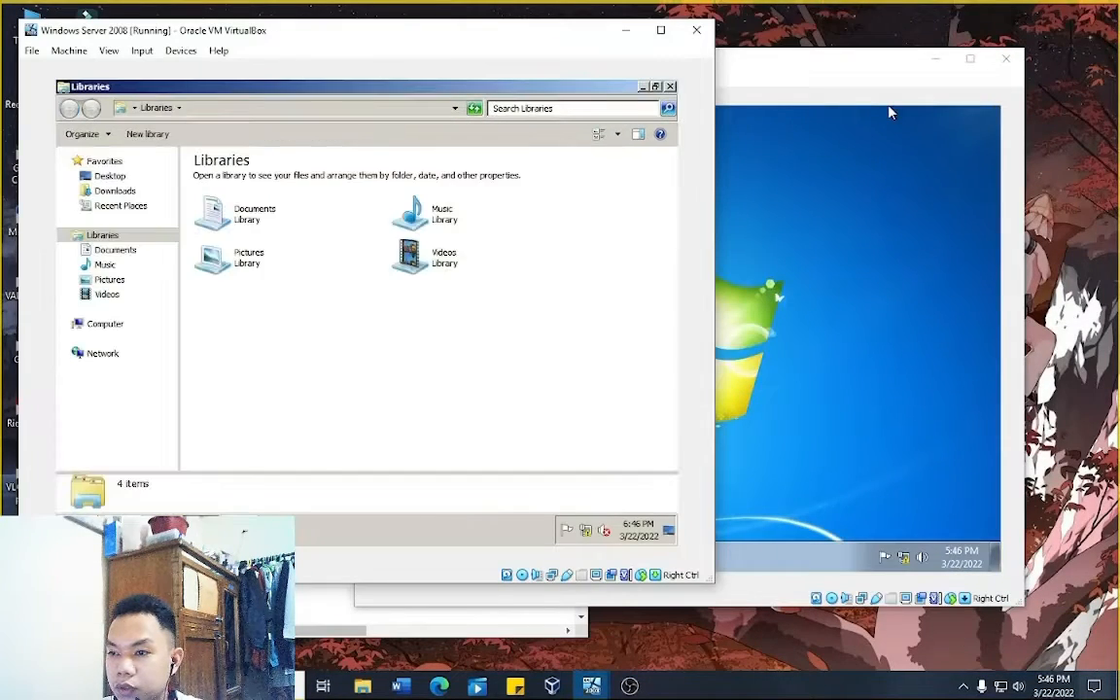
Step: Open Active Directory Users and Computers on the Windows Server 2008 machine and collapse the aim.com domain in its tree
left_click(670, 87)
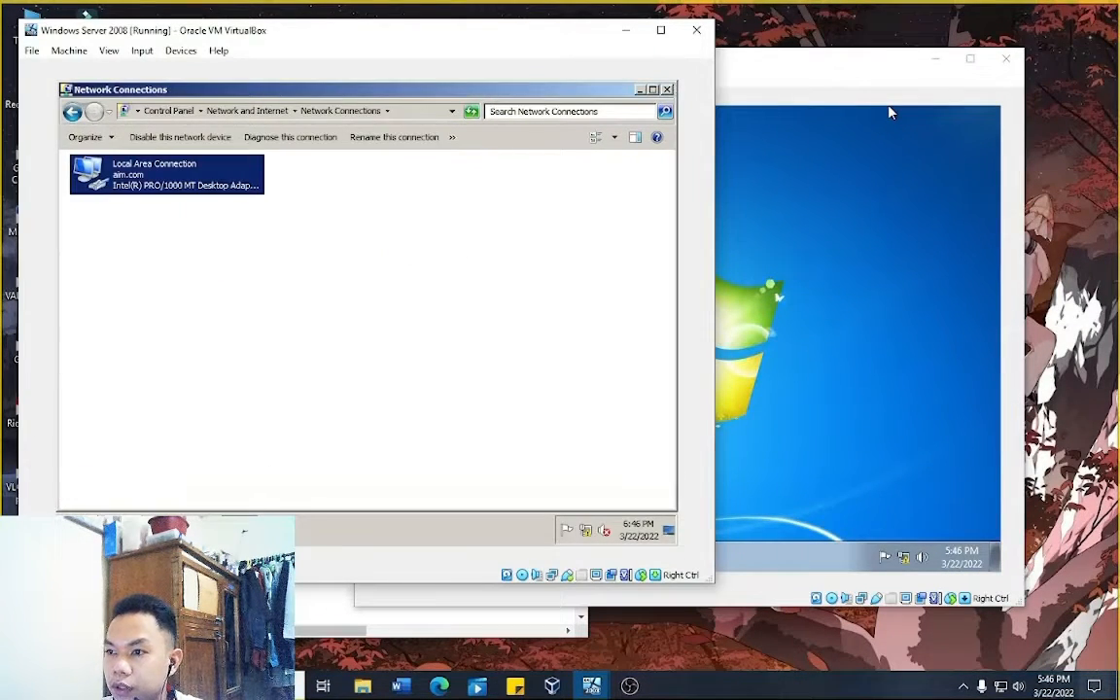
left_click(80, 530)
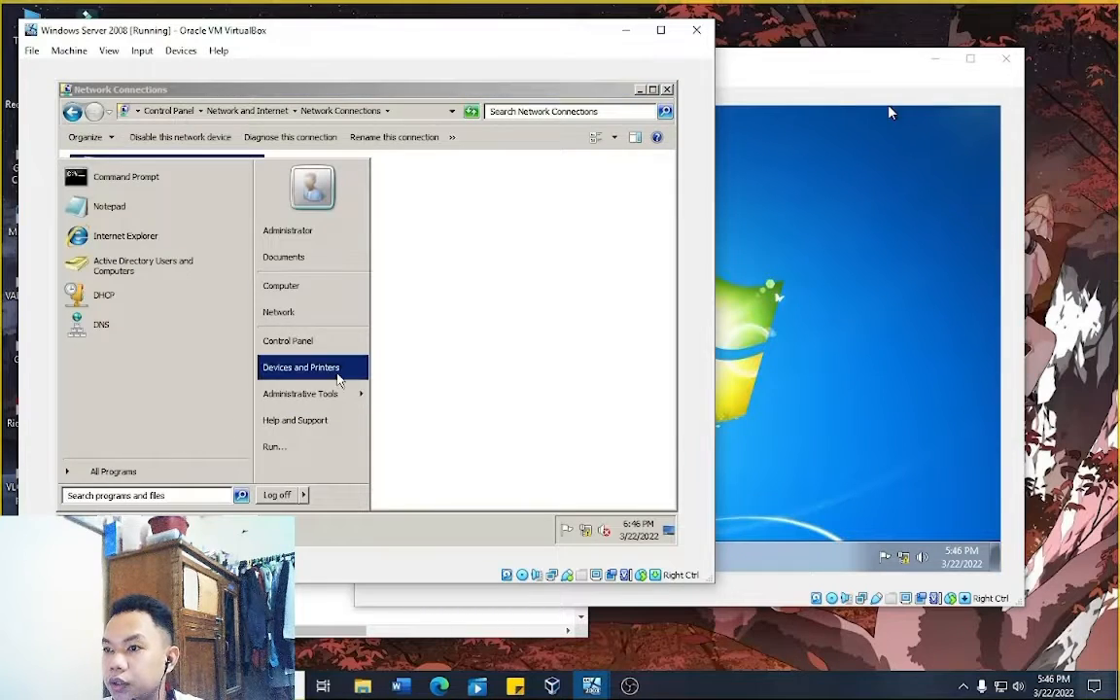
mouse_move(352, 395)
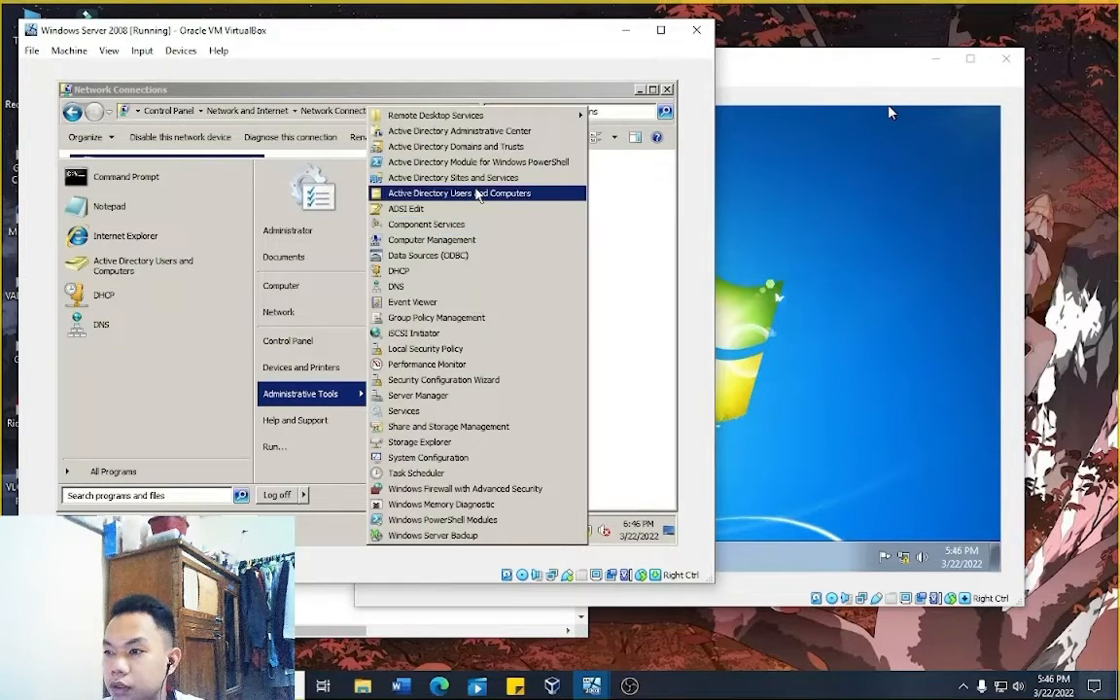
left_click(474, 192)
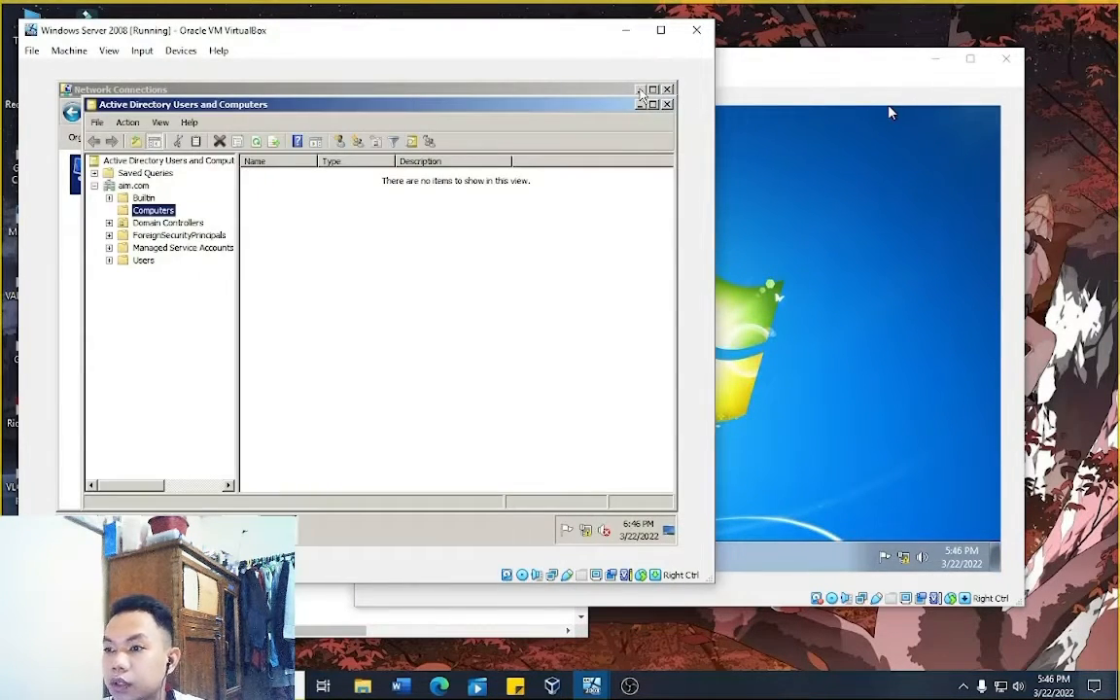
left_click(888, 113)
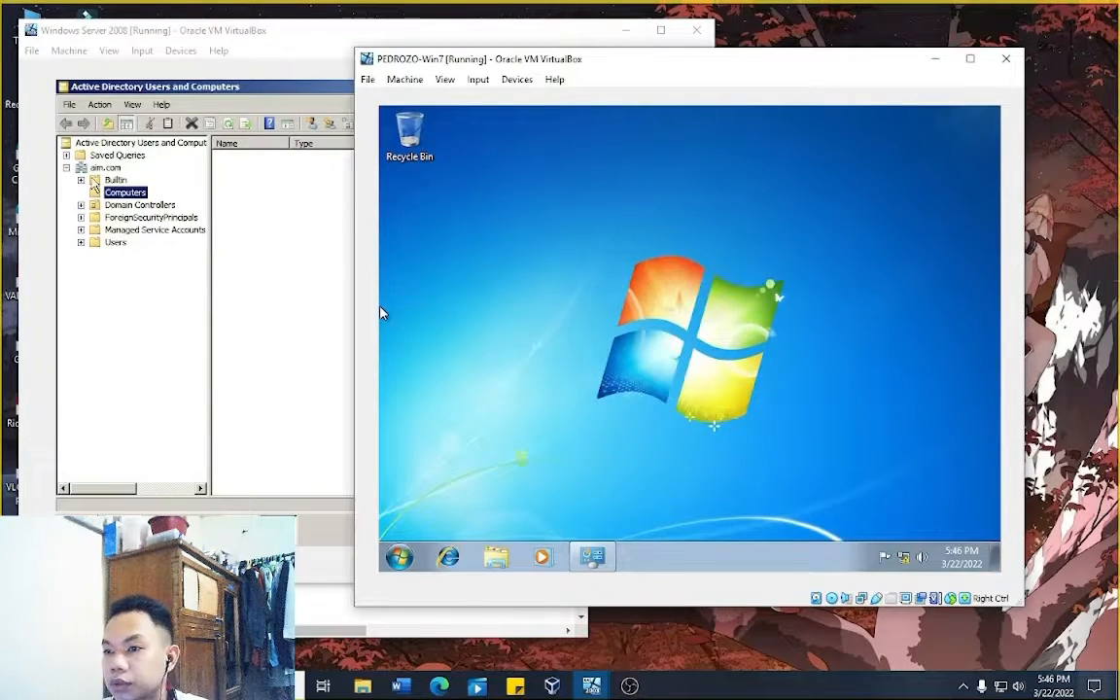
left_click(67, 167)
Step: Switch to the Windows 7 virtual machine and open the settings for its computer name, domain and workgroup
left_click(900, 228)
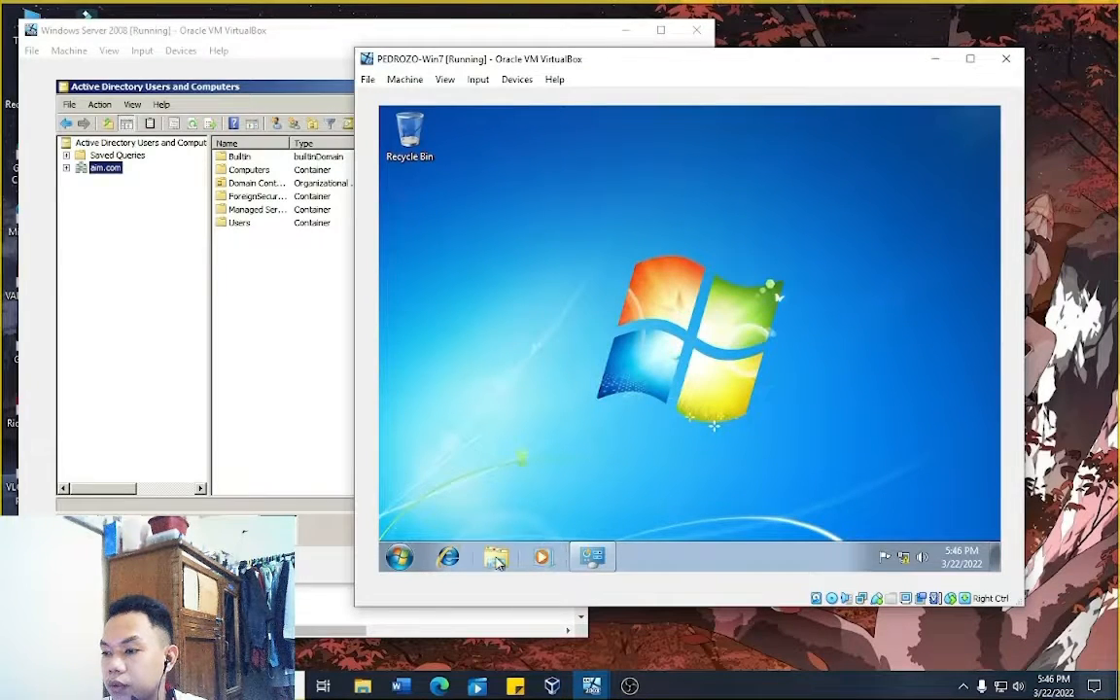
left_click(399, 556)
right_click(659, 376)
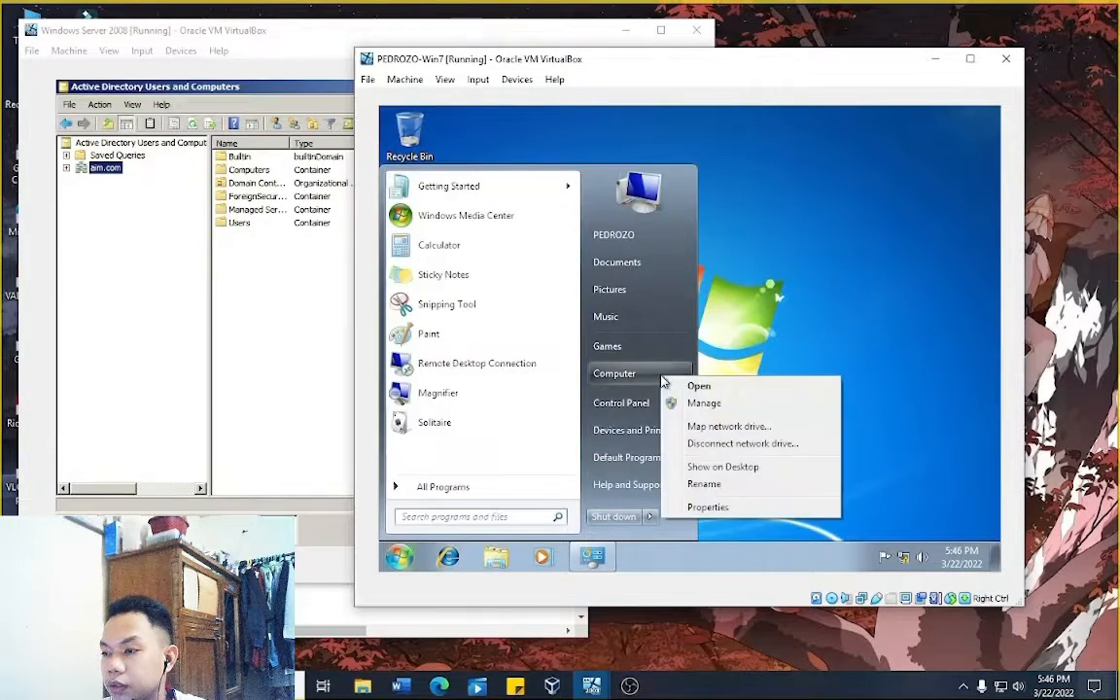
left_click(707, 508)
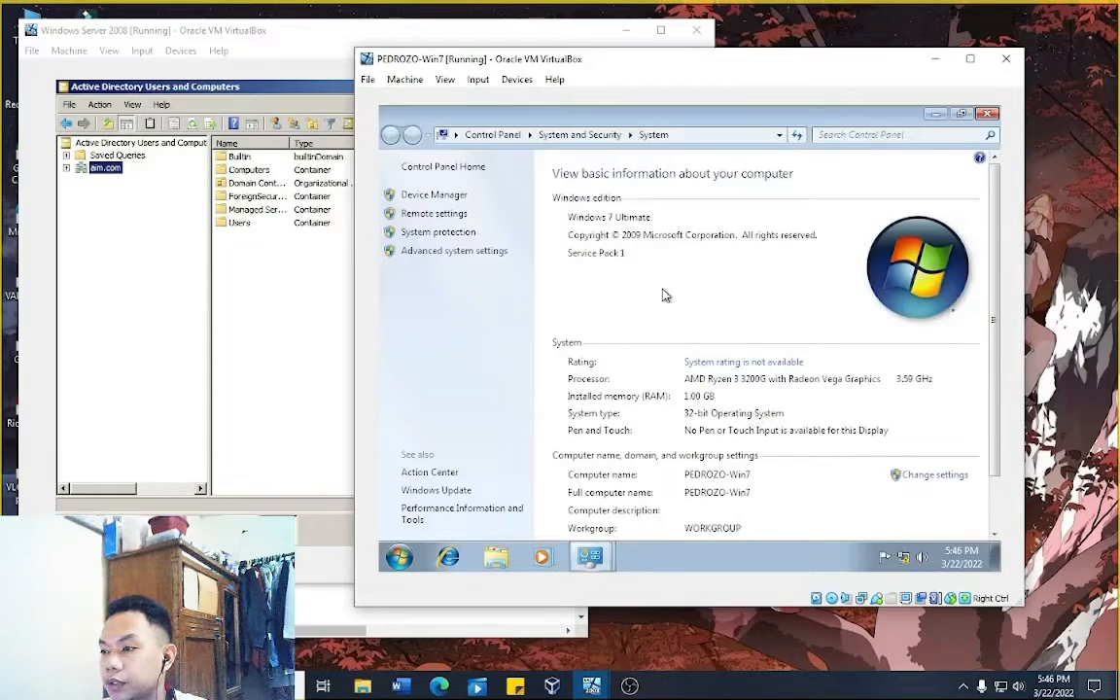
left_click(910, 475)
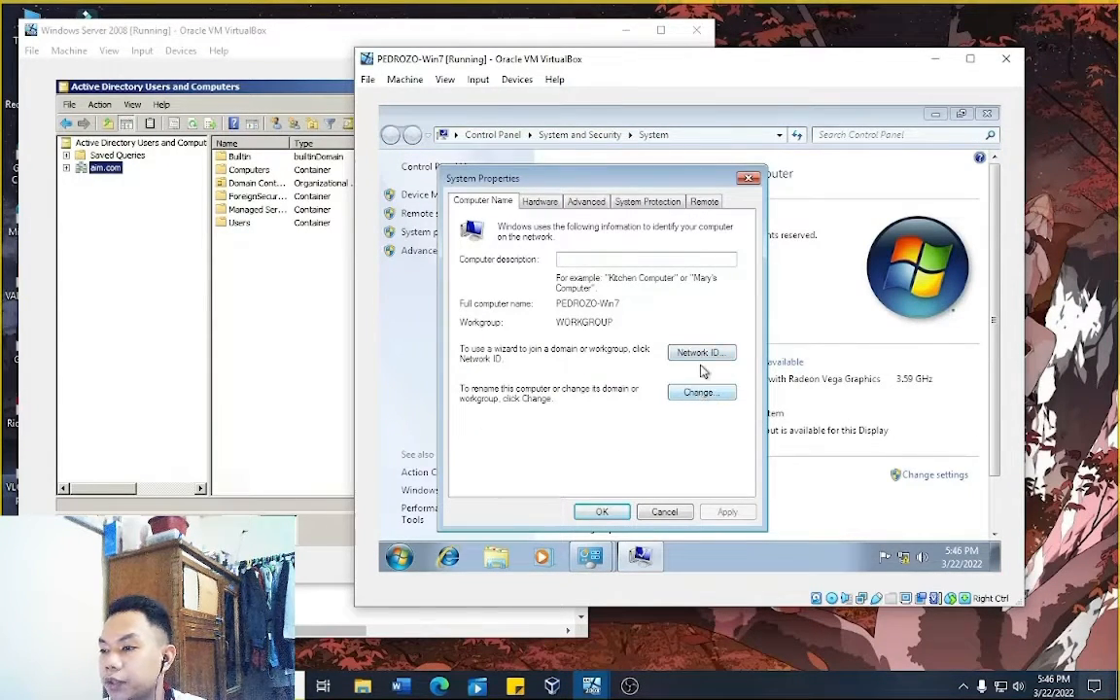
Step: Change the Windows 7 computer's membership from workgroup to the domain AIM.COM and submit the change
left_click(700, 392)
left_click(492, 384)
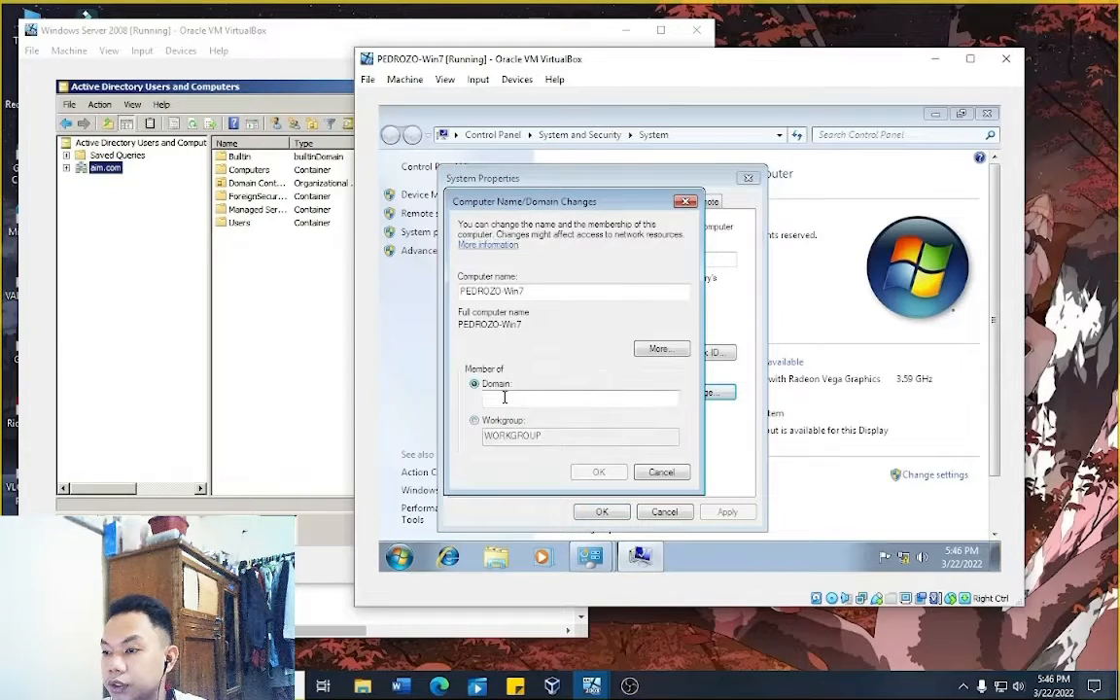
type("AIM")
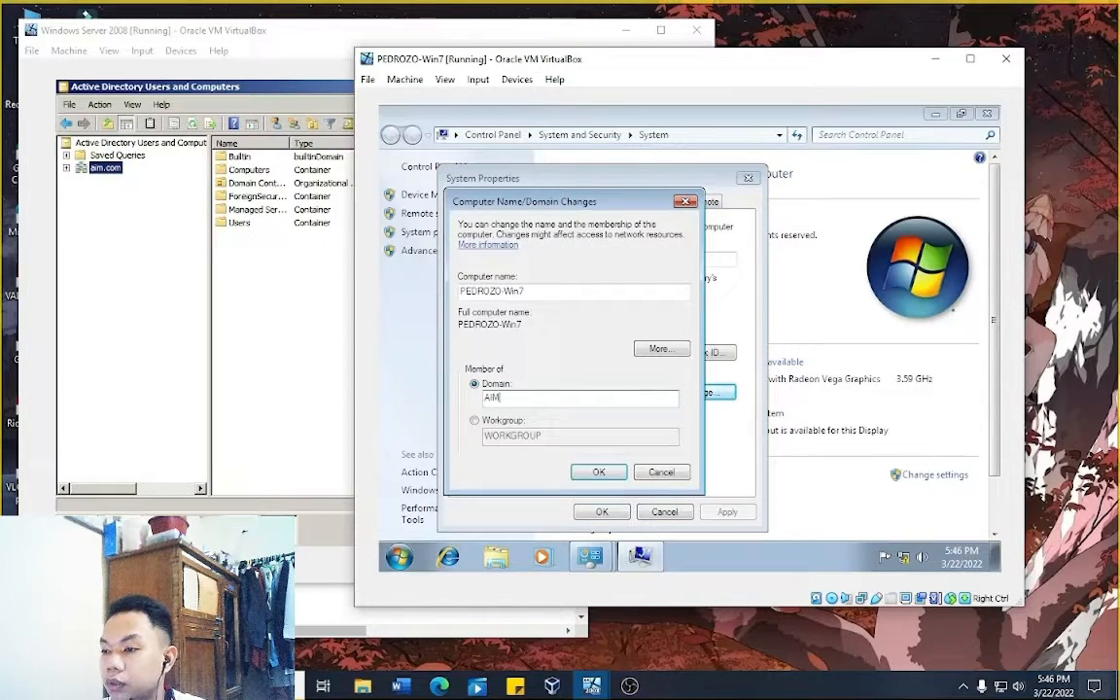
type(".COM")
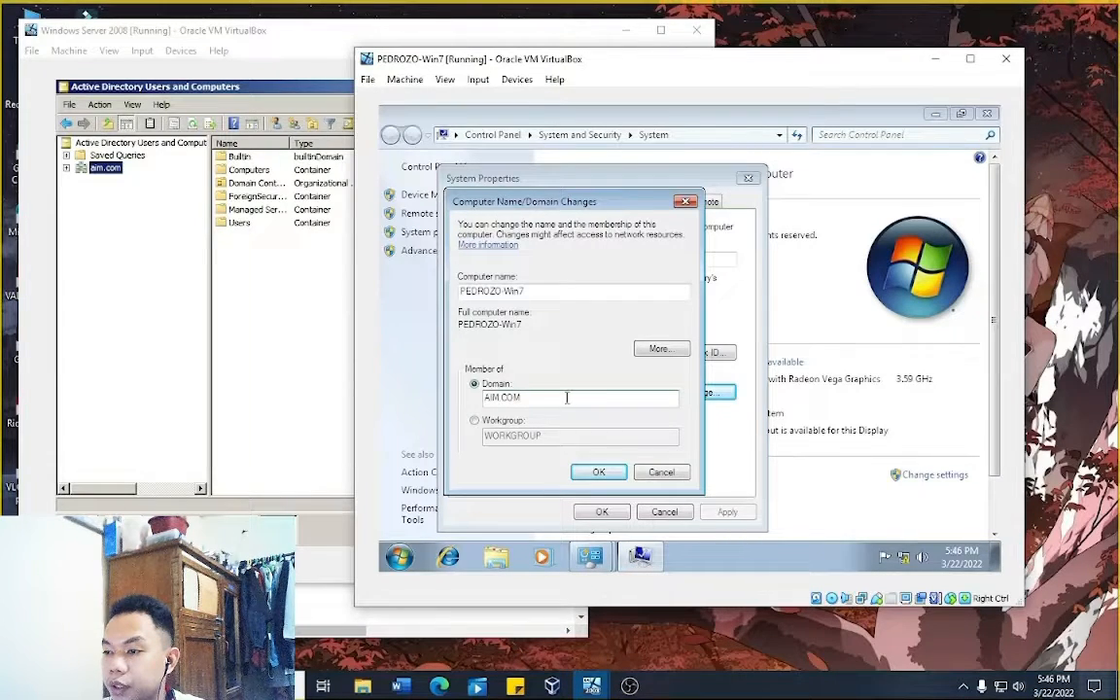
left_click(592, 474)
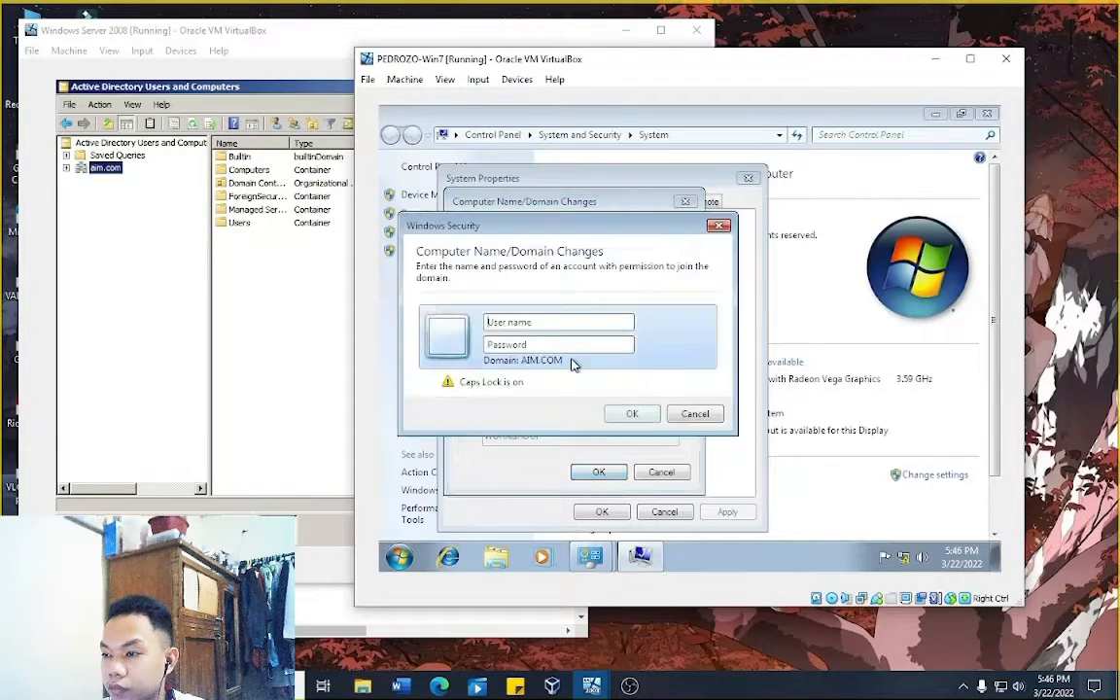
Step: Authorize the domain join with the user name Administrator and the account password, and acknowledge the resulting messages
type("Administrator")
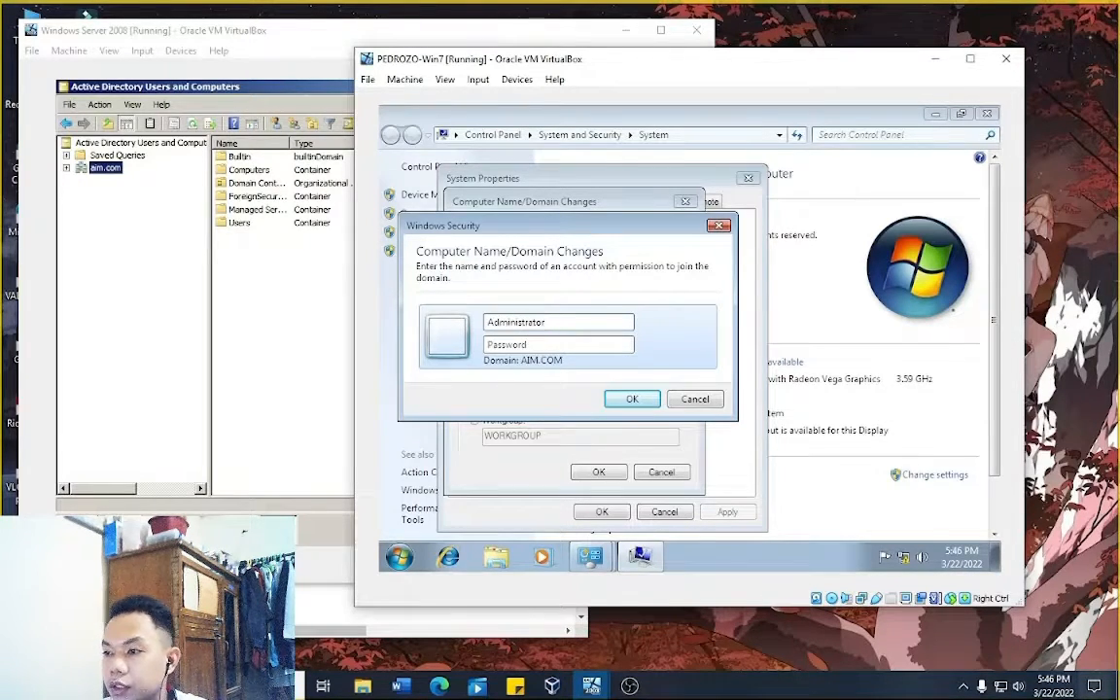
left_click(560, 344)
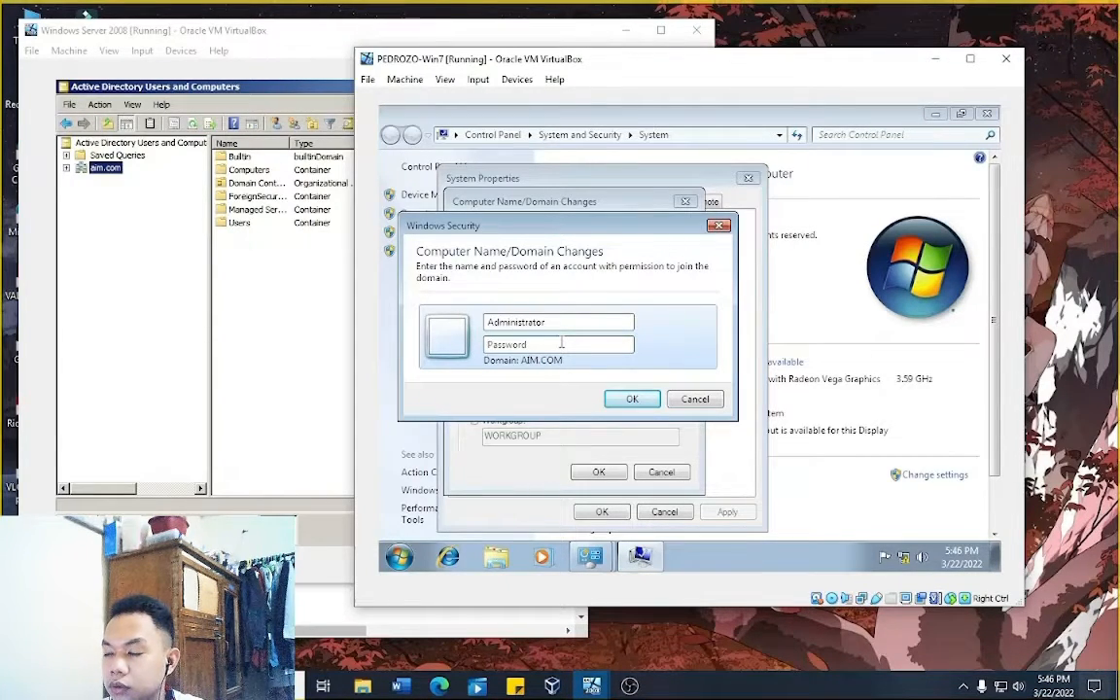
type("••")
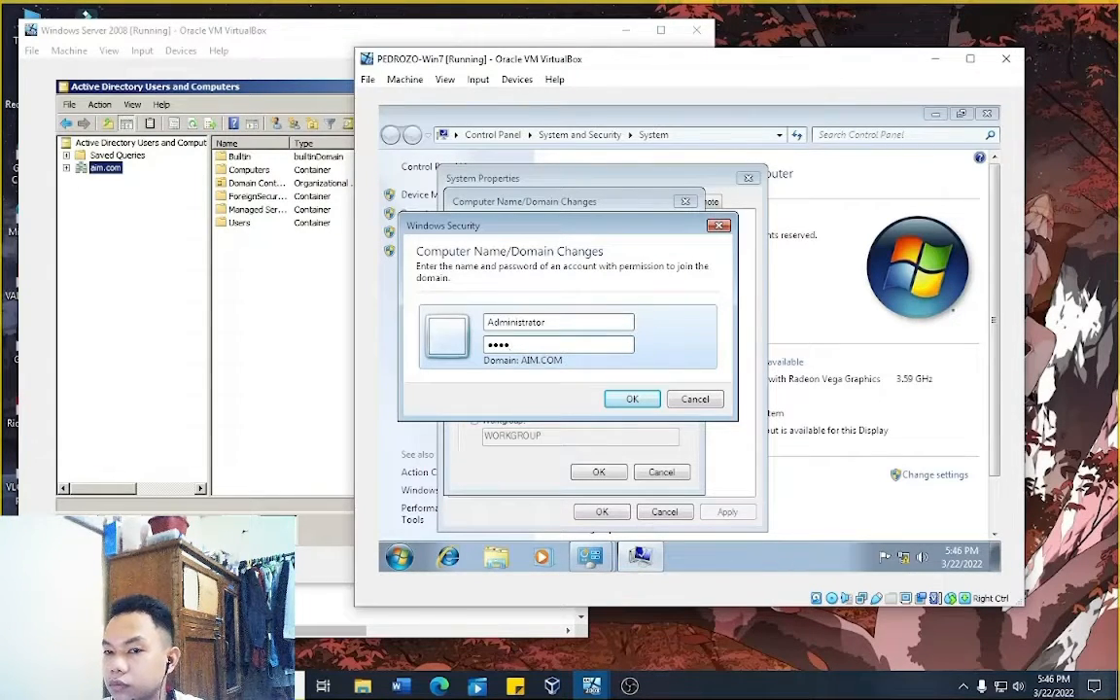
key("BackSpace")
key("BackSpace")
type("•")
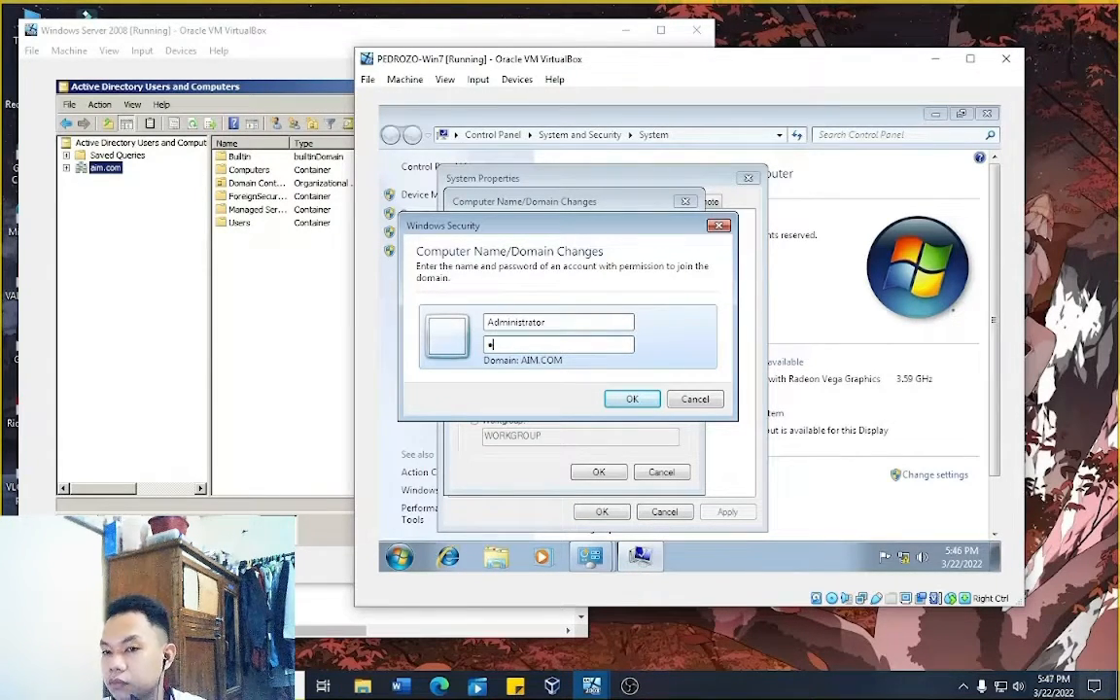
type("•")
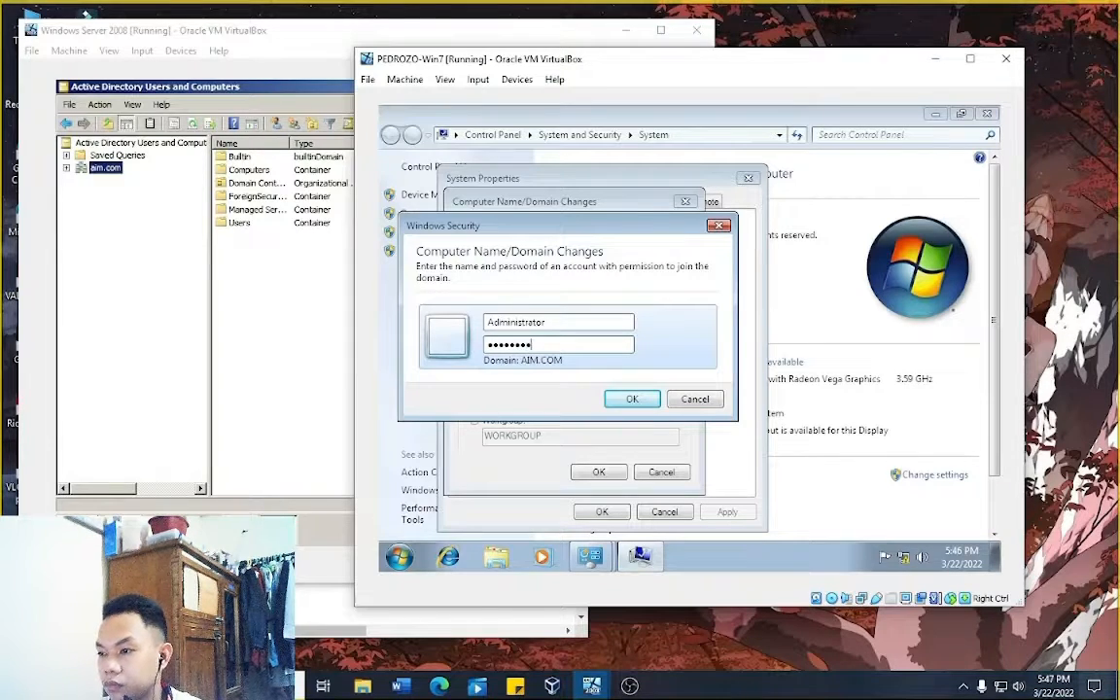
left_click(634, 399)
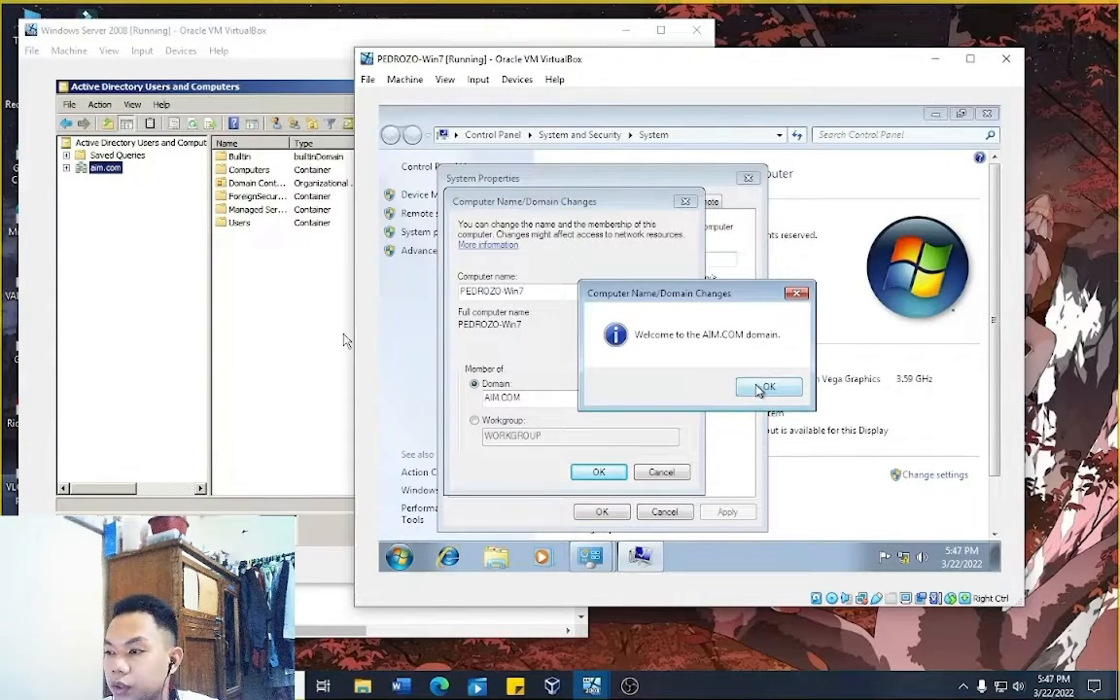
left_click(762, 388)
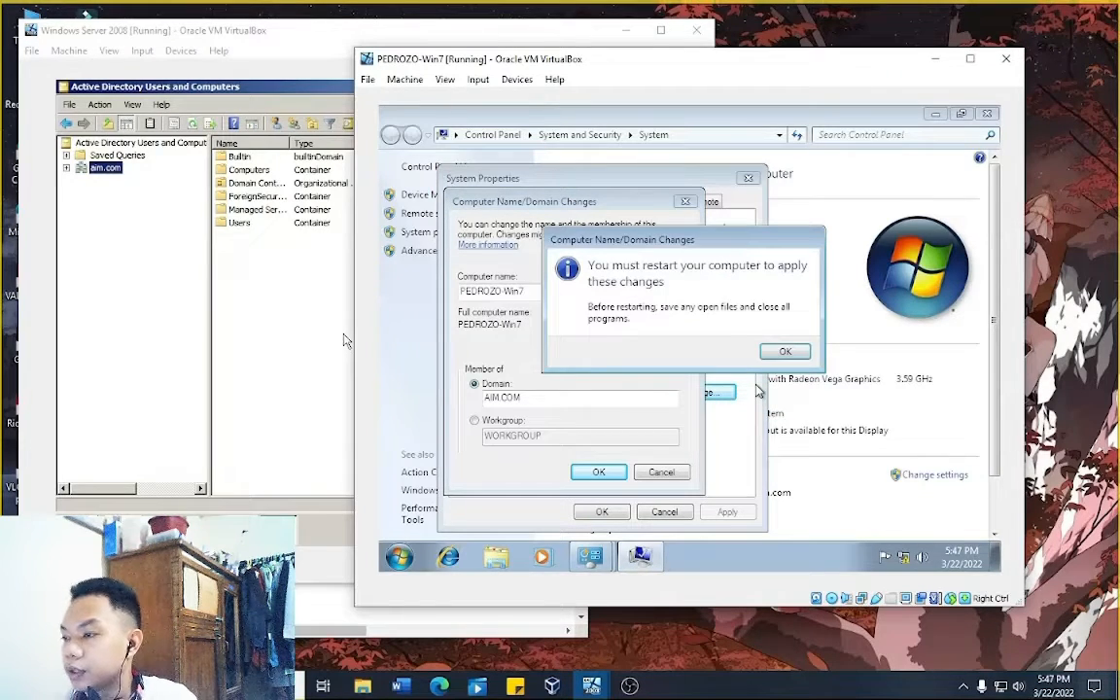
left_click(783, 351)
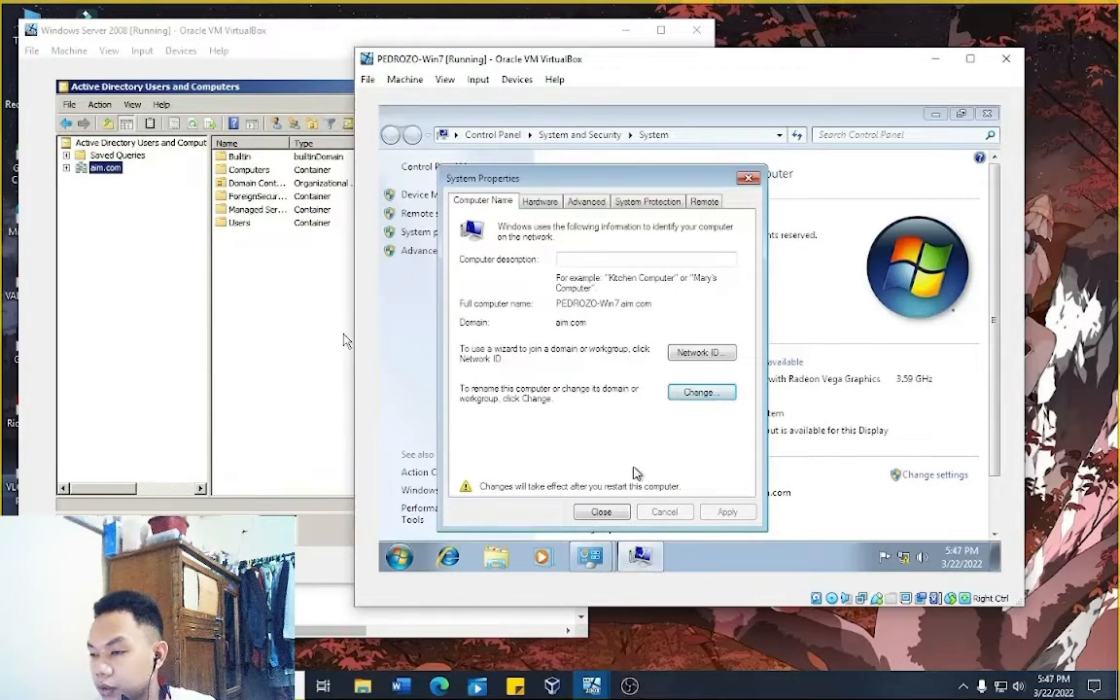
Step: Close the system properties, restart the Windows 7 machine to apply the domain change, and bring up its logon prompt
left_click(601, 512)
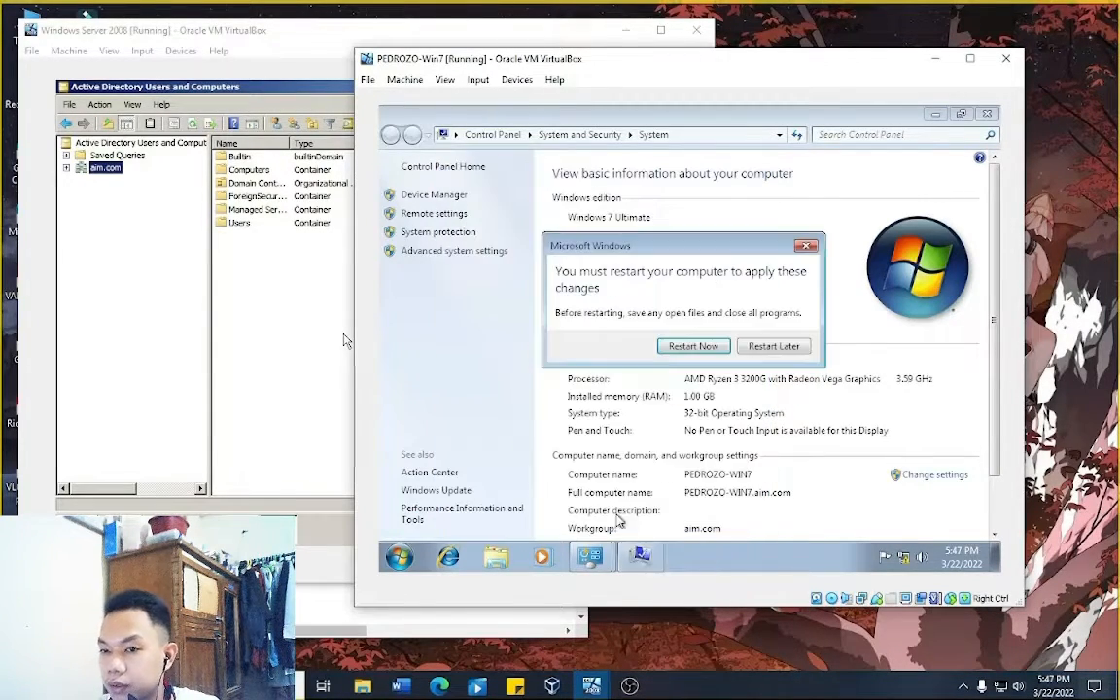
left_click(713, 348)
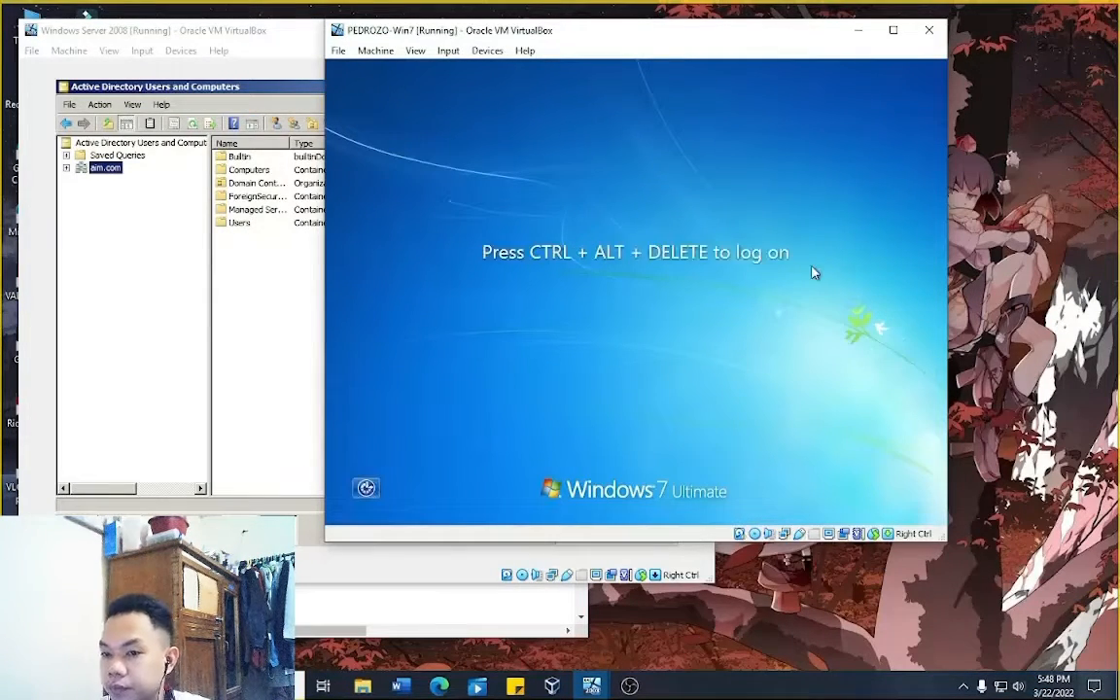
left_click(449, 51)
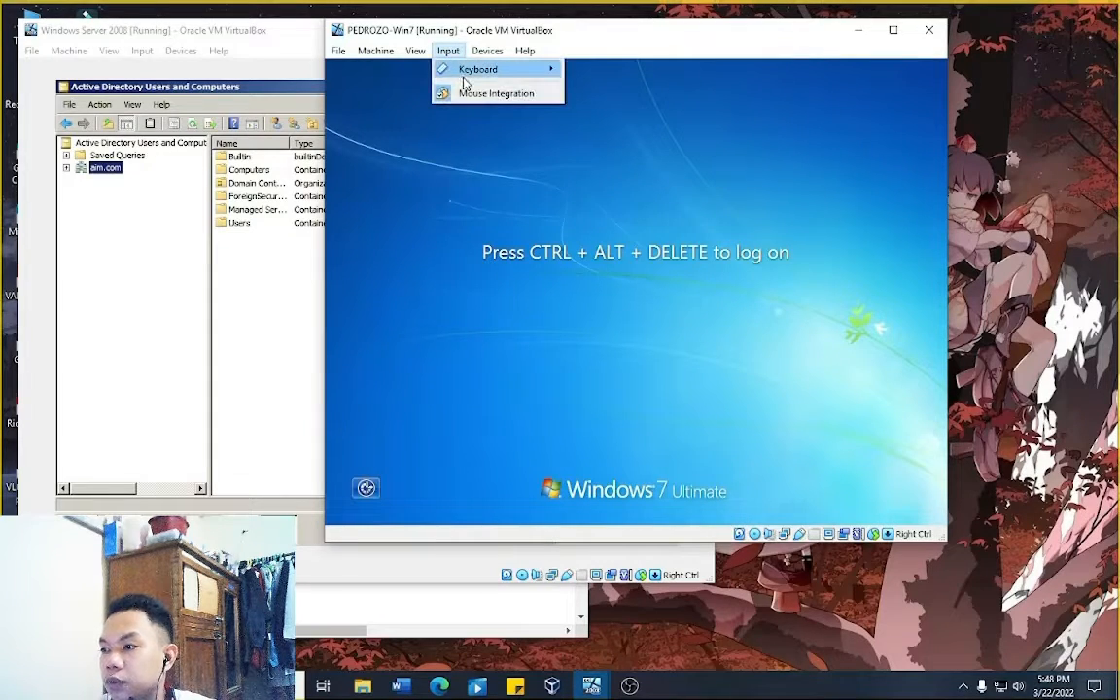
mouse_move(463, 74)
left_click(622, 113)
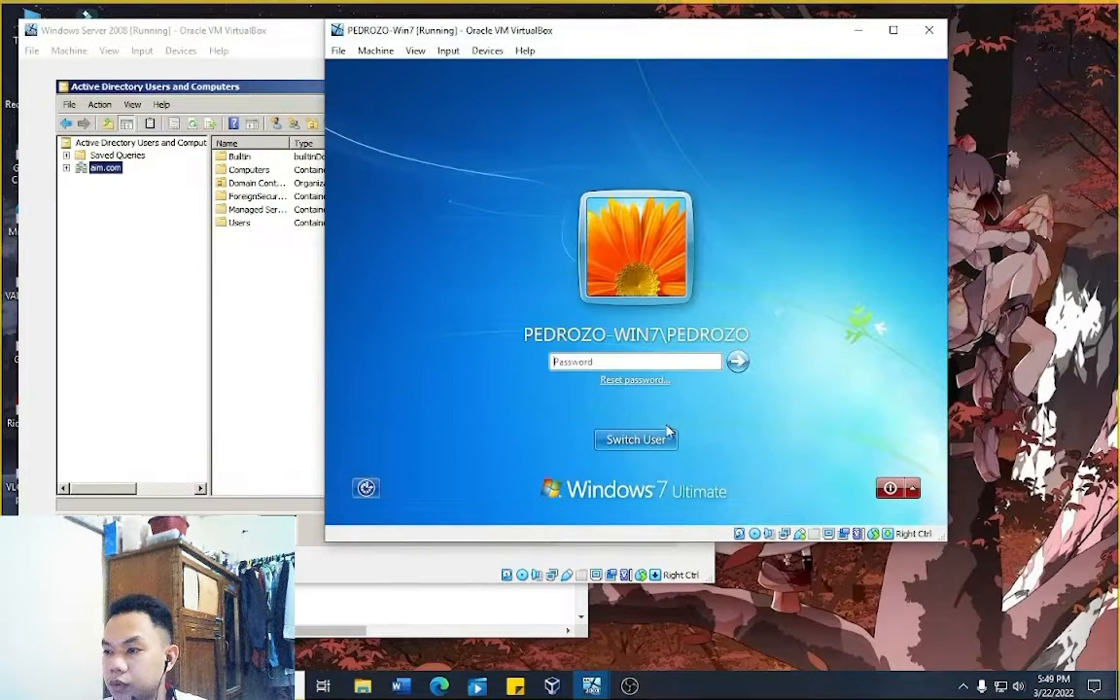
Step: Choose to log on as another user and enter the user name AIM\Administrator
left_click(668, 434)
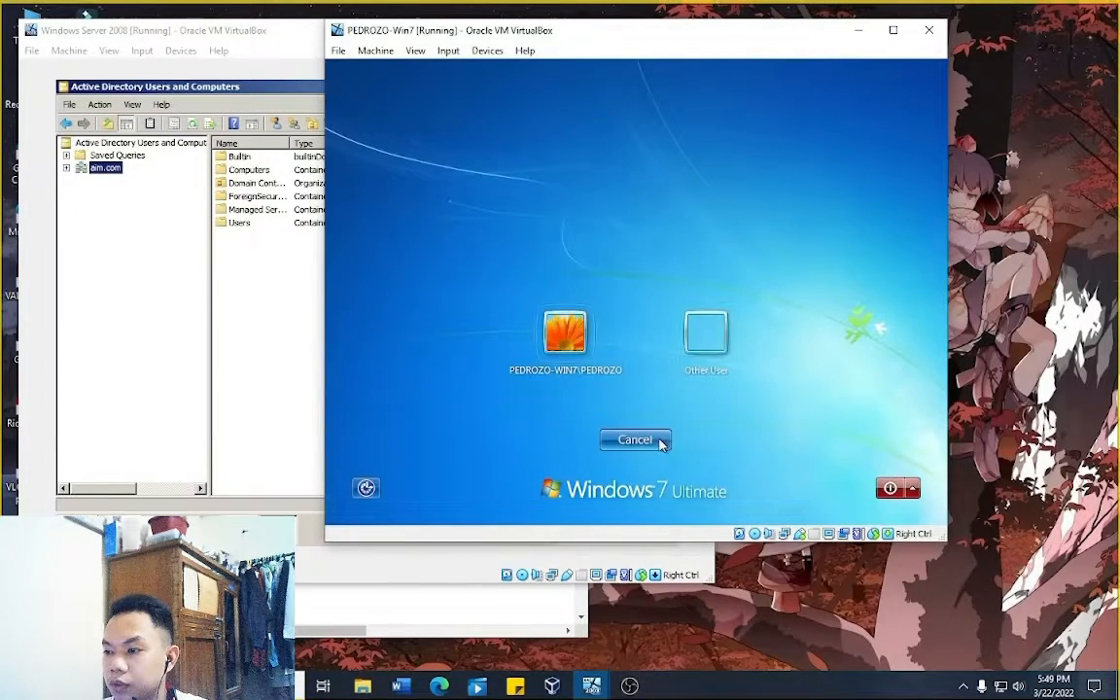
left_click(692, 344)
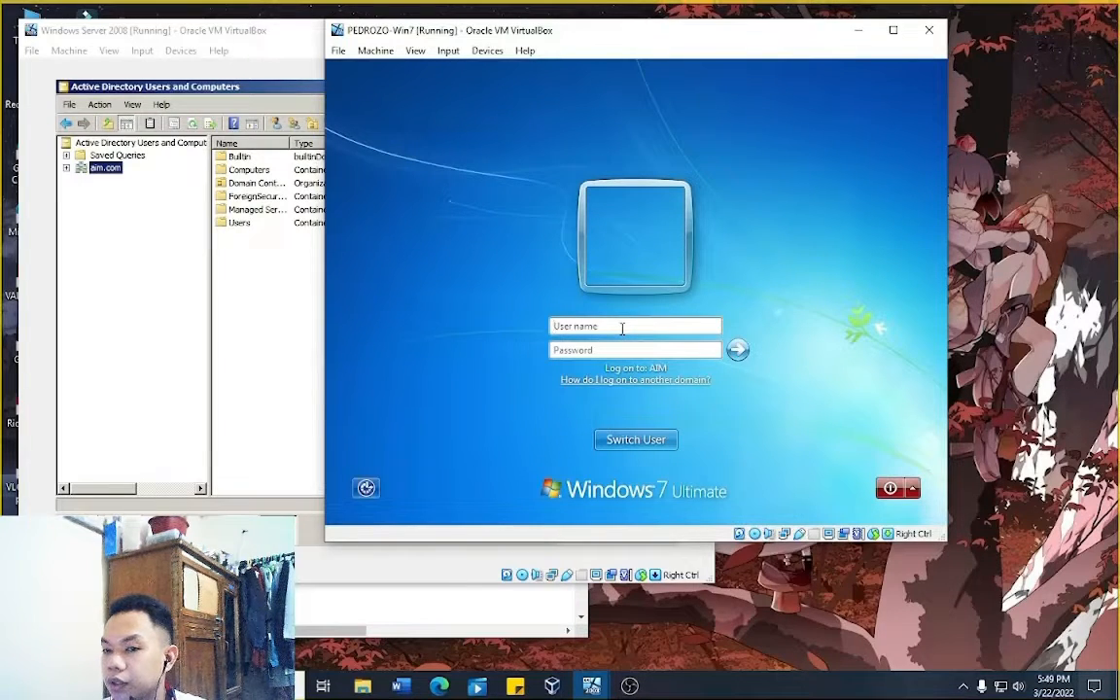
type("AIM")
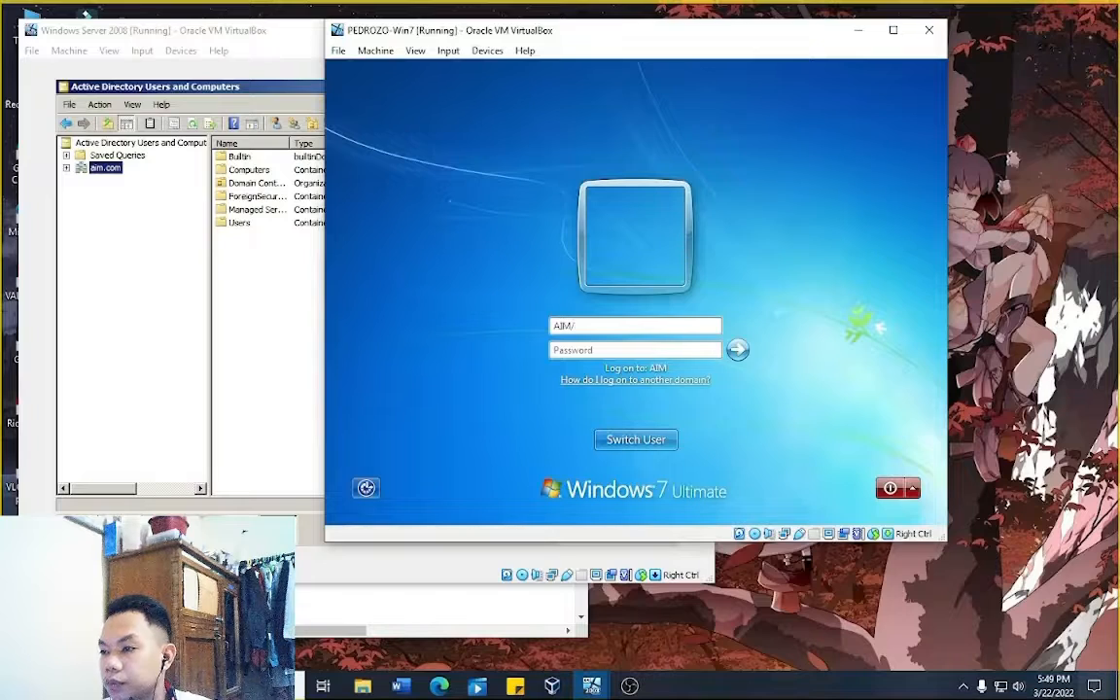
type("/")
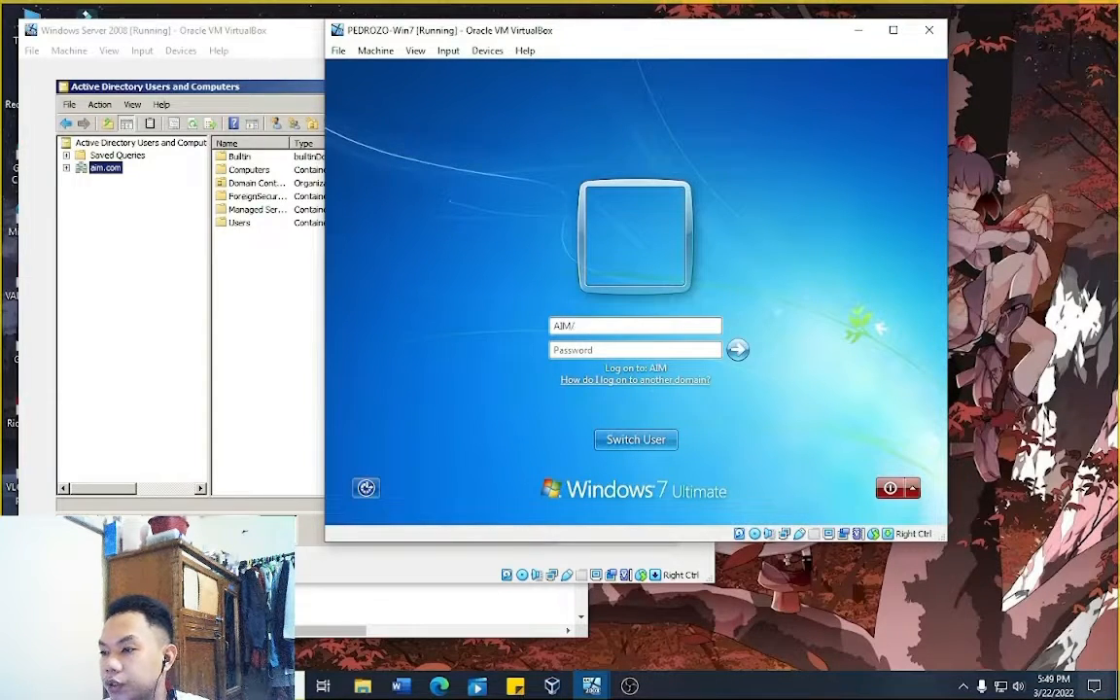
type("Administ")
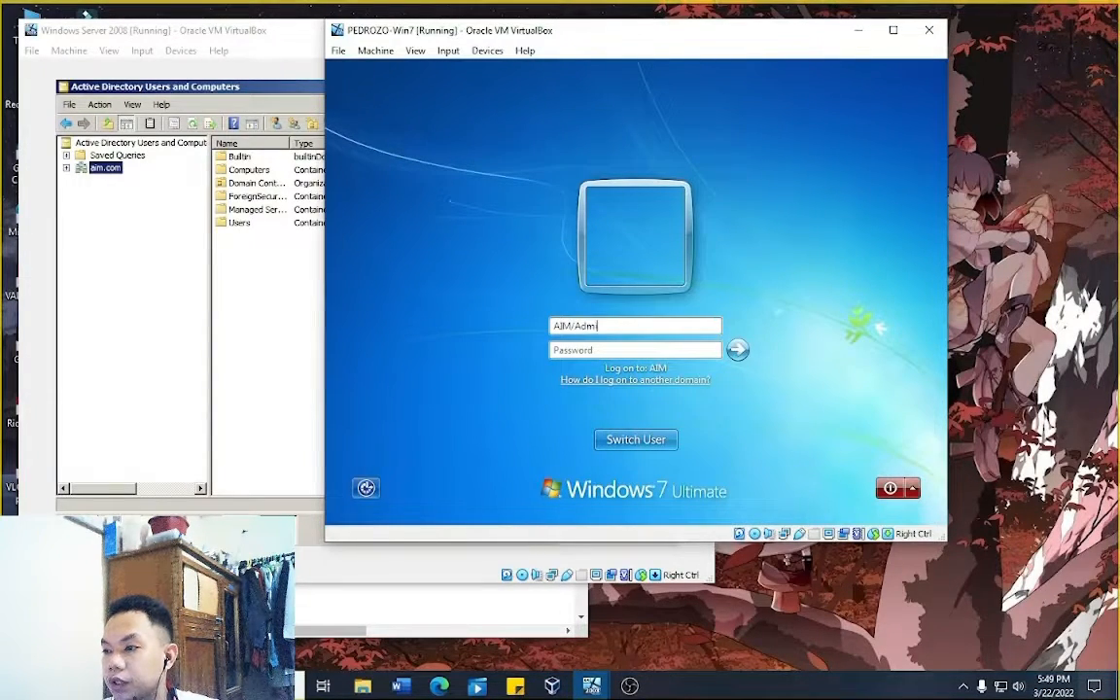
type("rator")
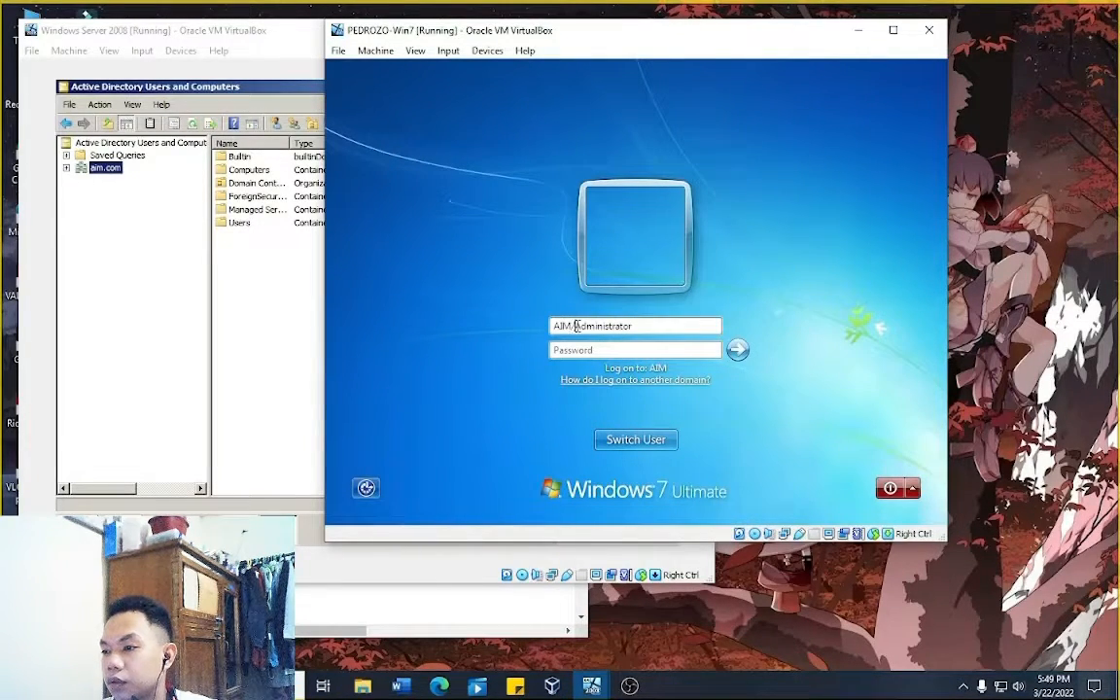
left_click(576, 325)
key("BackSpace")
type("\\")
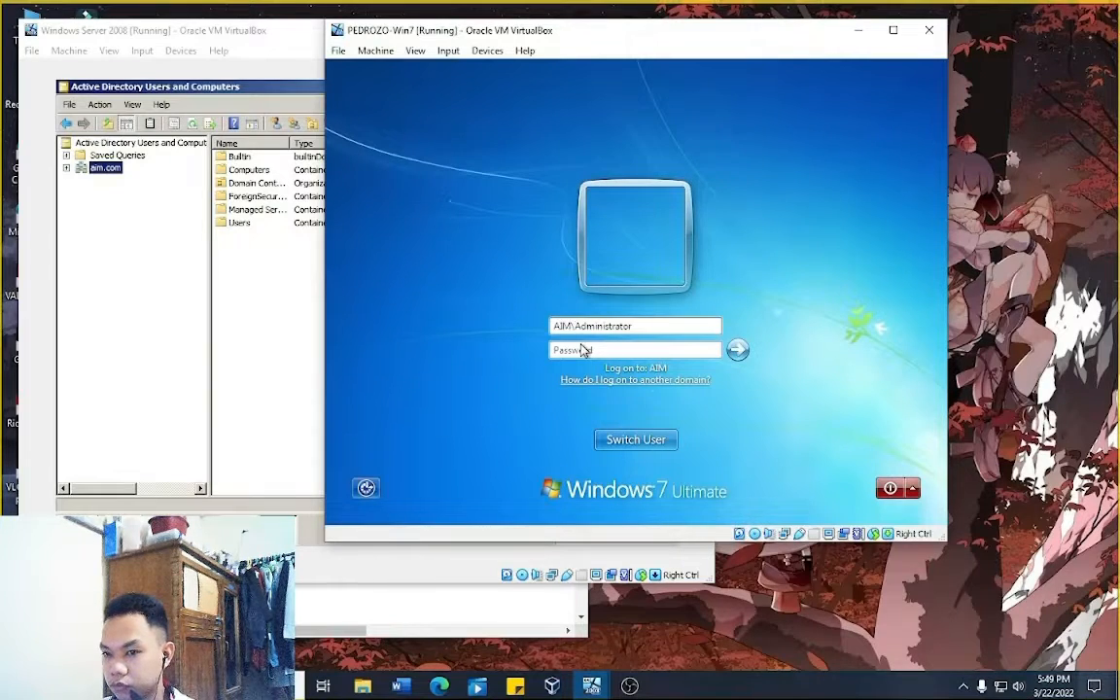
Step: Enter the domain administrator's account password and log on to the Windows 7 machine
left_click(587, 350)
type("P")
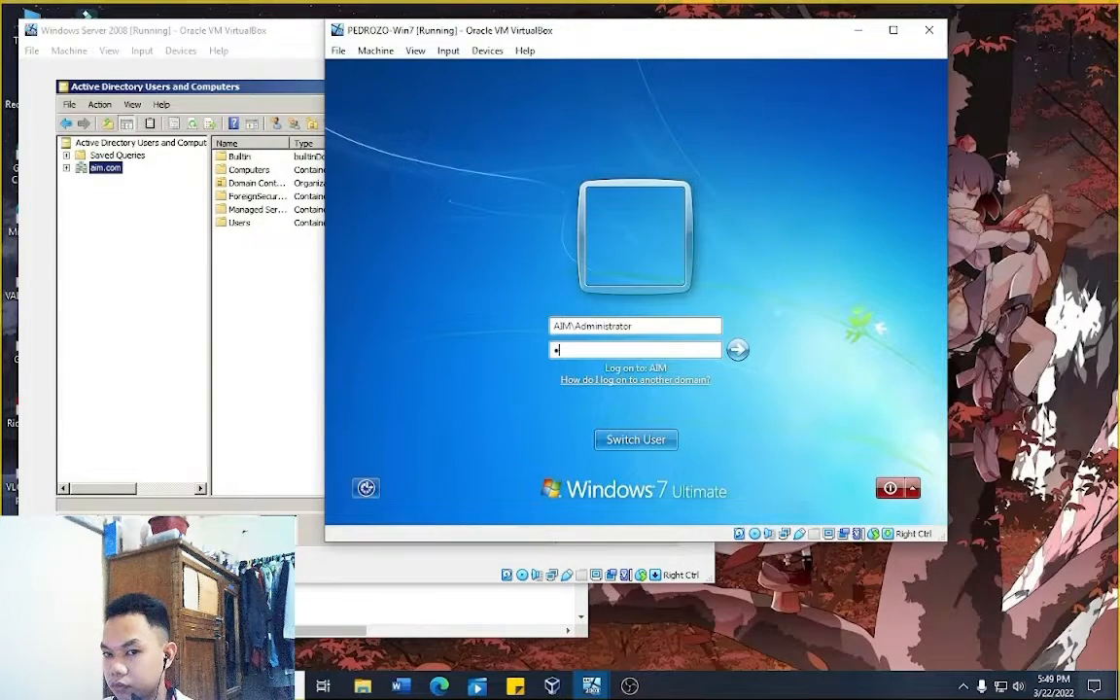
type("••••••")
left_click(738, 351)
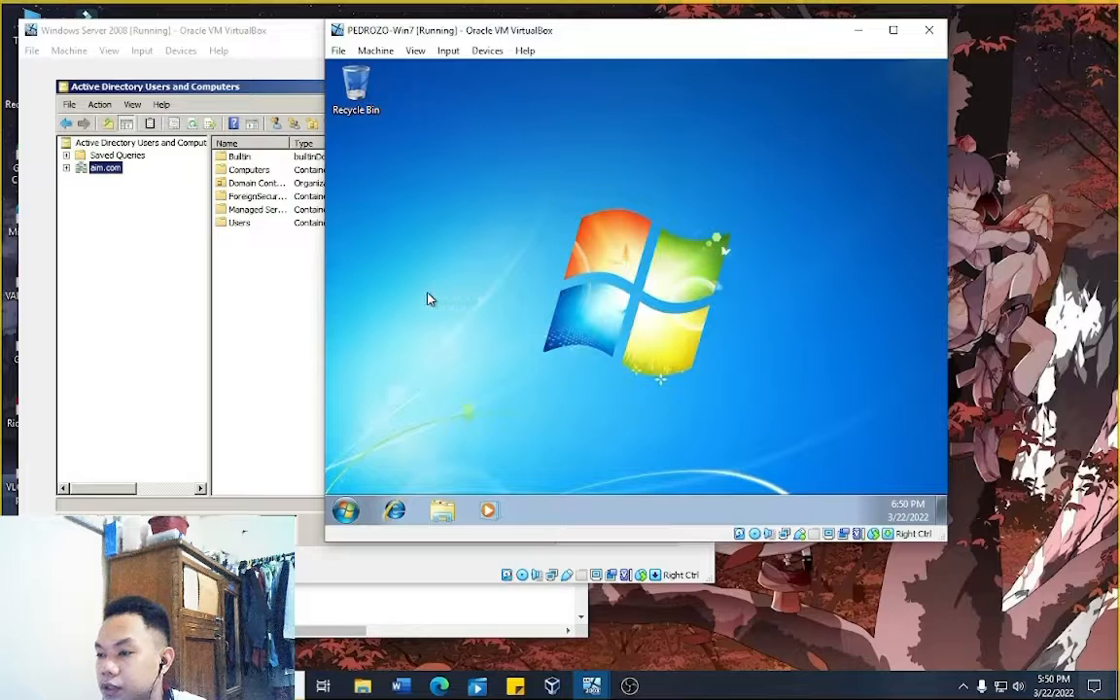
Step: On the Windows Server 2008 machine, refresh the Computers container of aim.com and widen its Name column to read the full computer name
left_click(253, 272)
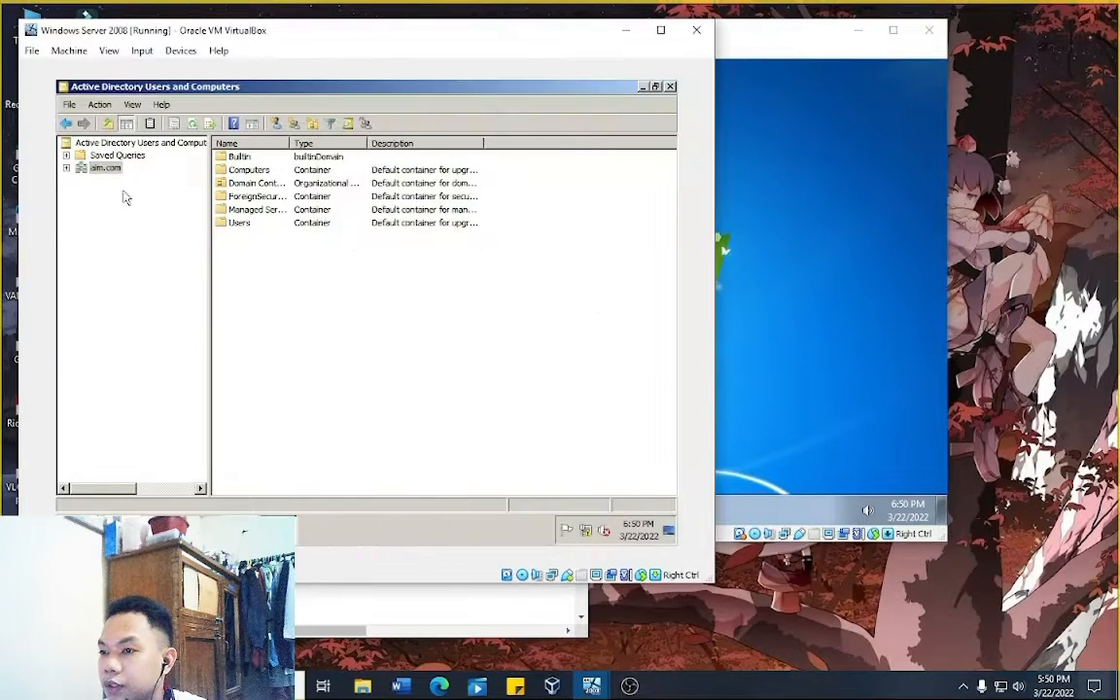
left_click(66, 168)
left_click(121, 193)
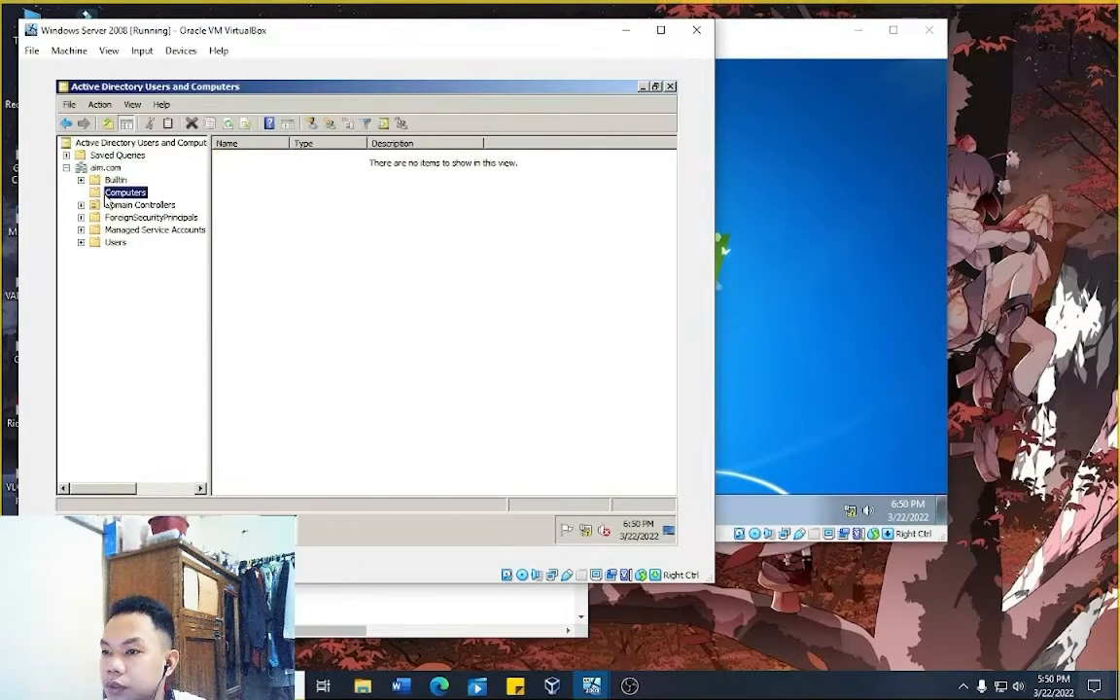
right_click(294, 208)
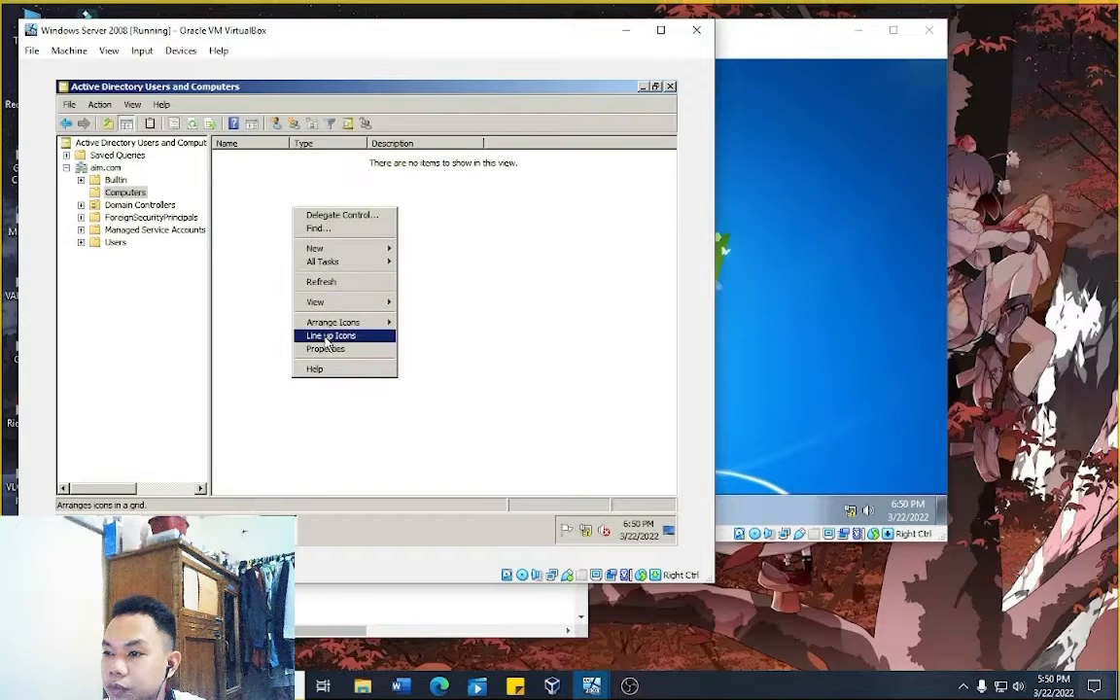
left_click(319, 282)
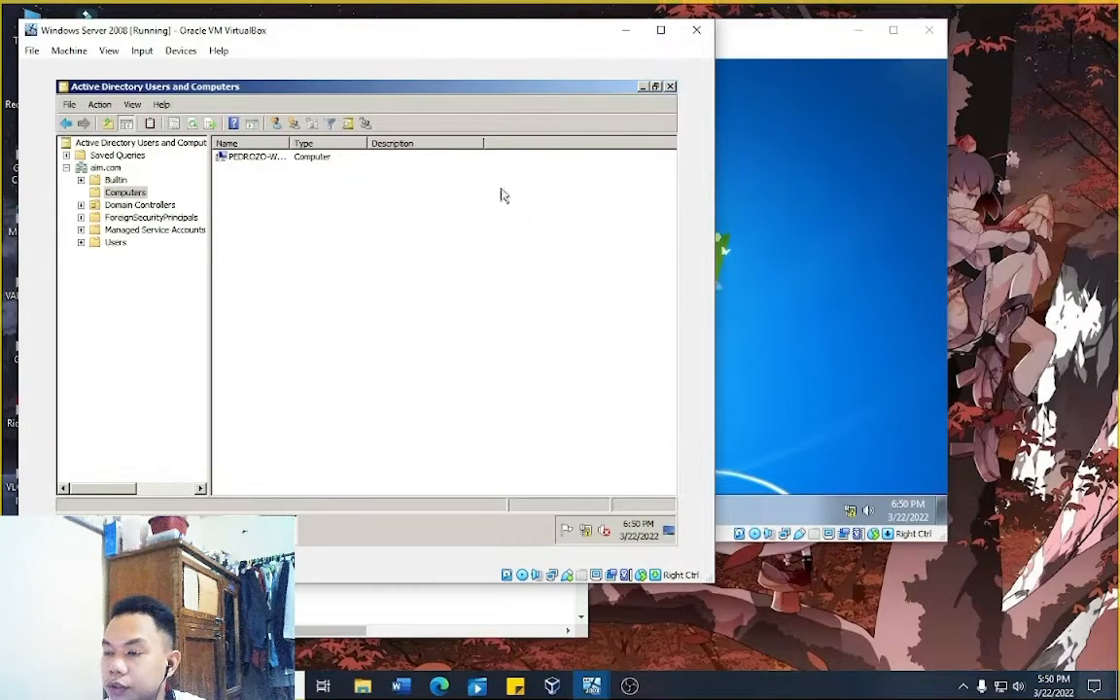
left_click_drag(286, 143, 331, 143)
left_click(628, 31)
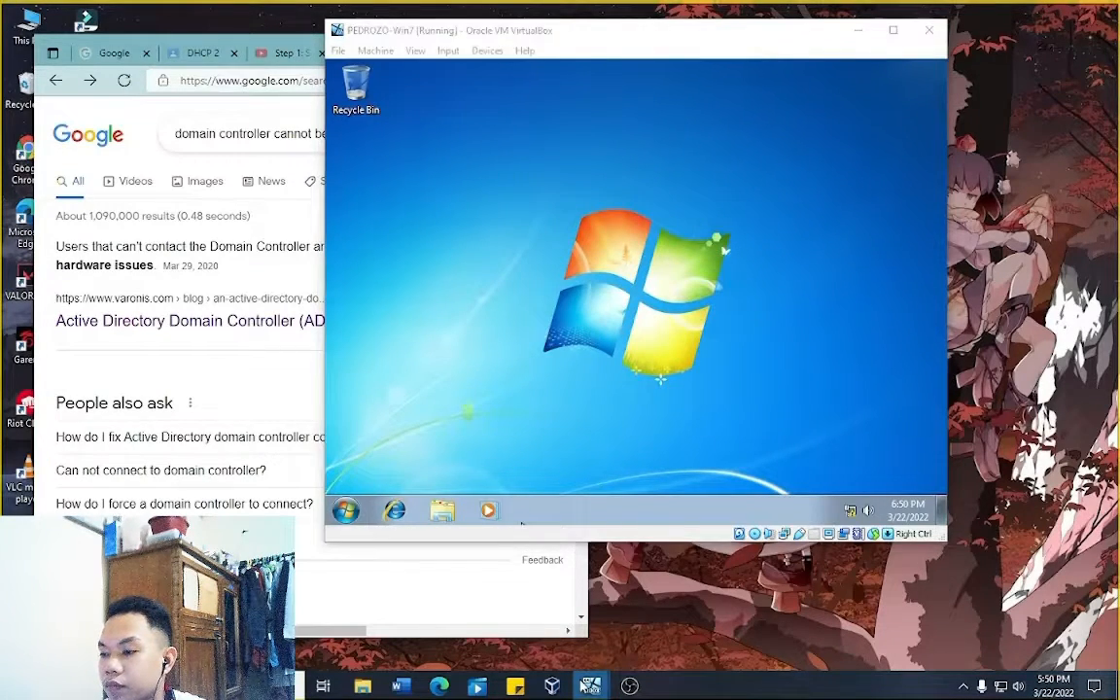
mouse_move(591, 686)
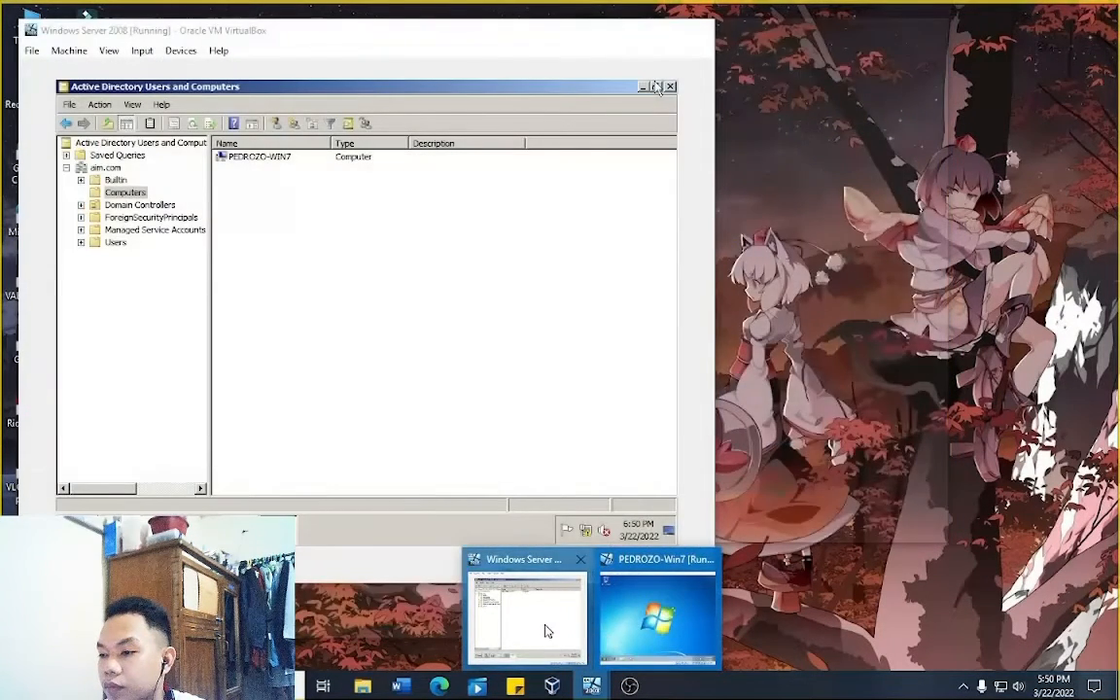
left_click(555, 632)
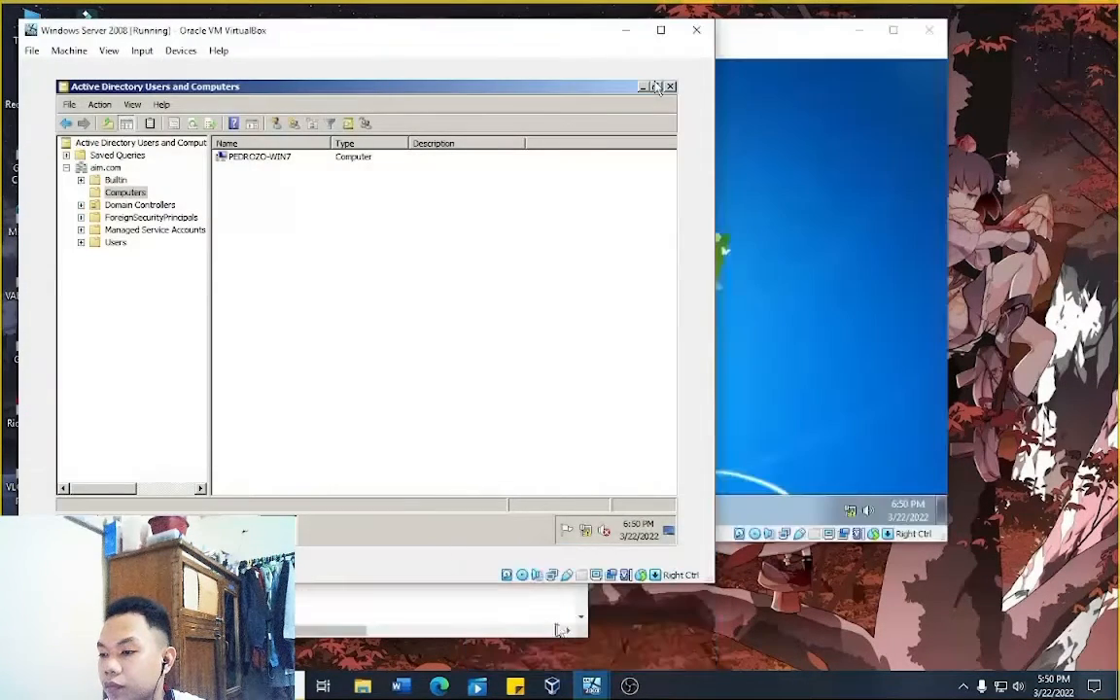
Step: Return to the Windows 7 machine, switch user from the Administrator session and bring up the choice of logon accounts
left_click(857, 231)
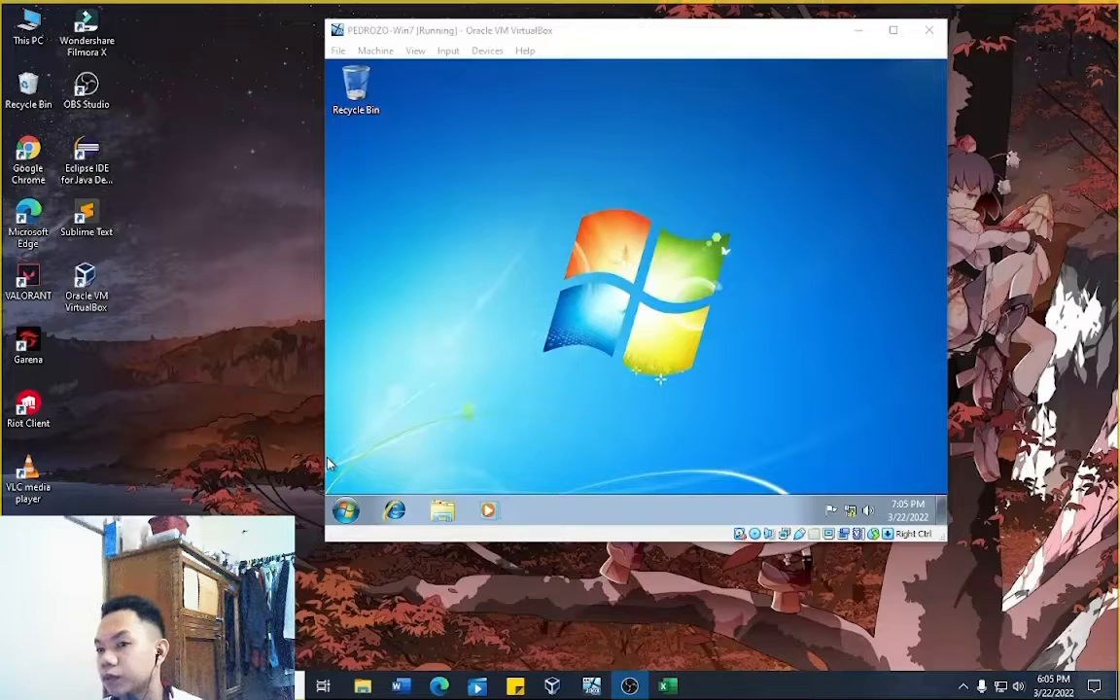
left_click(346, 510)
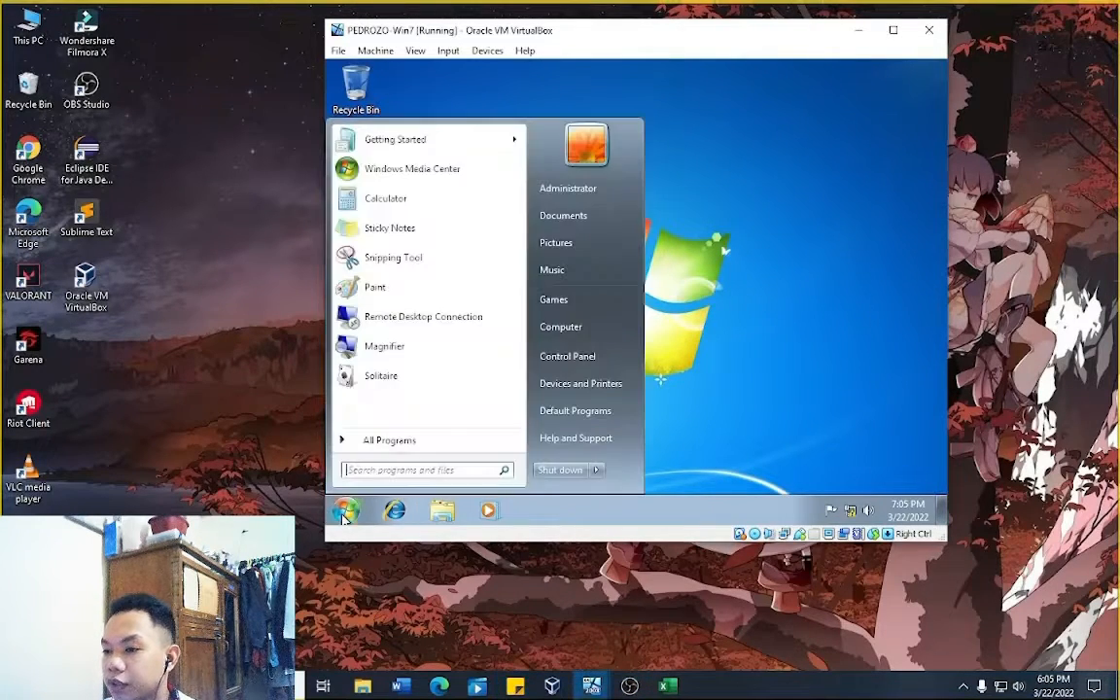
left_click(597, 471)
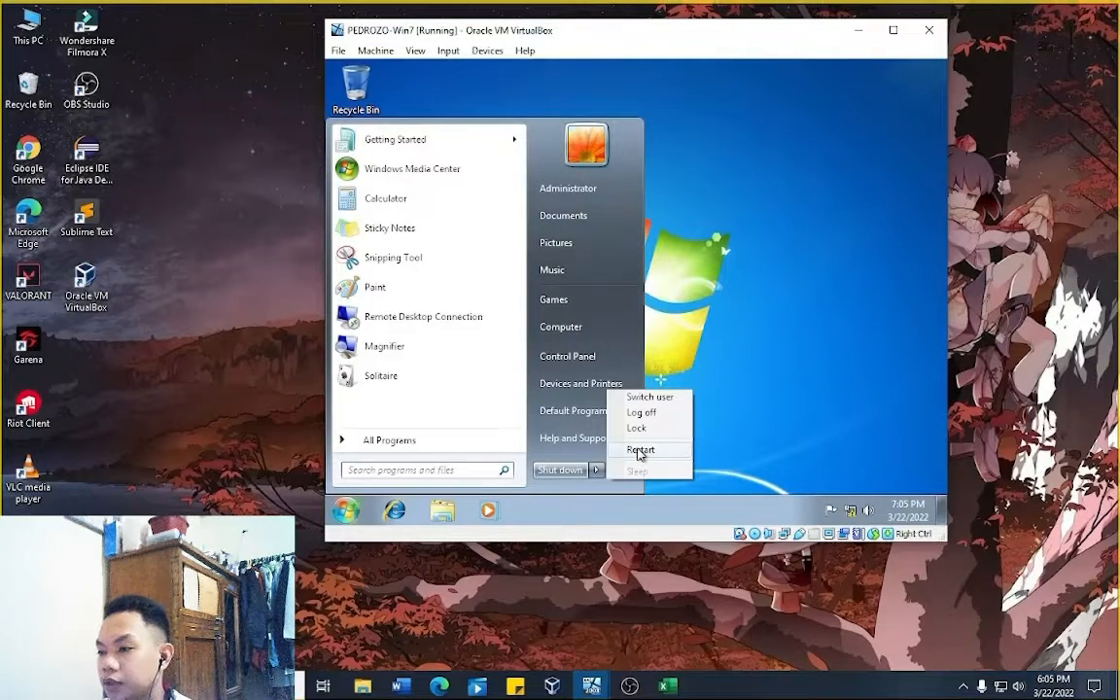
left_click(650, 398)
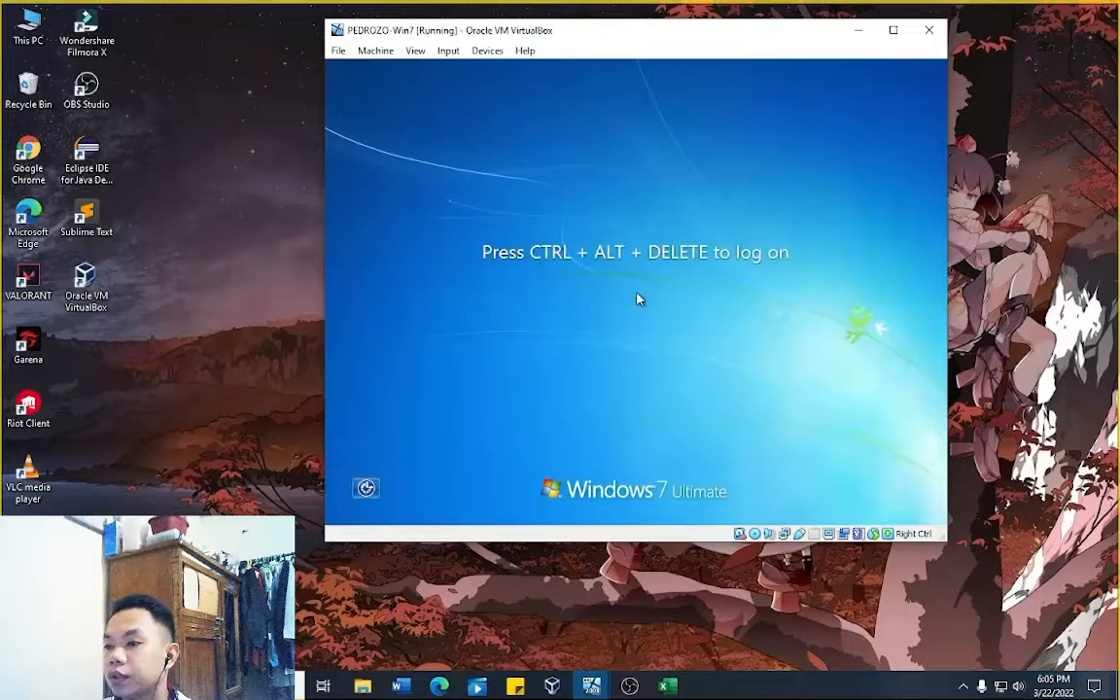
left_click(450, 51)
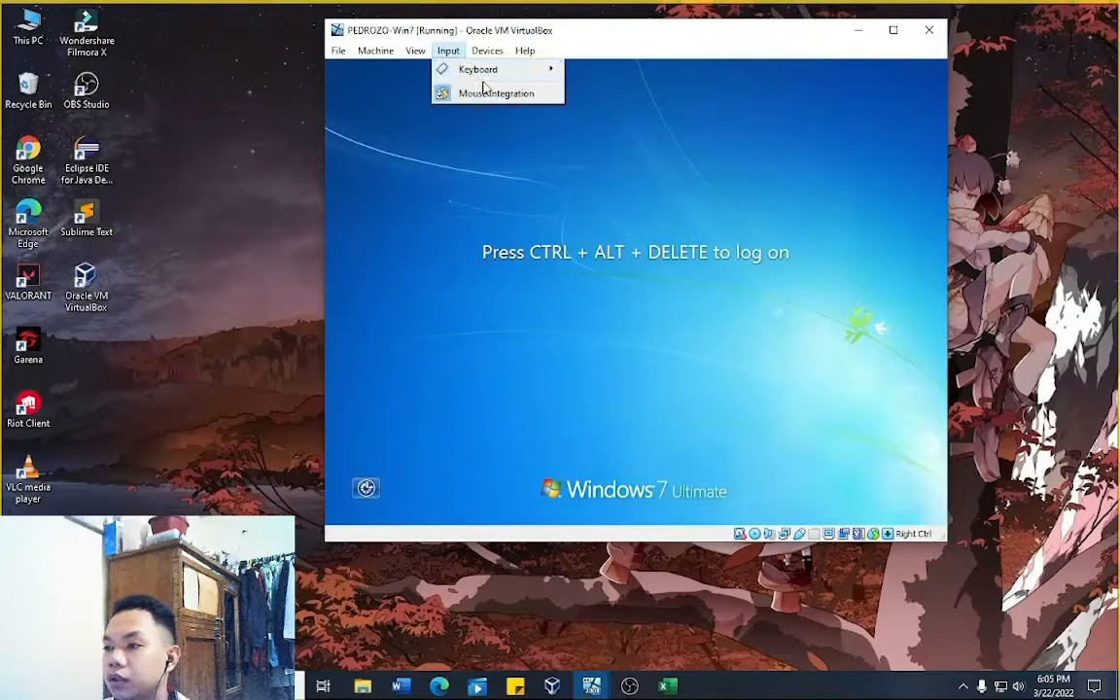
mouse_move(492, 83)
left_click(630, 111)
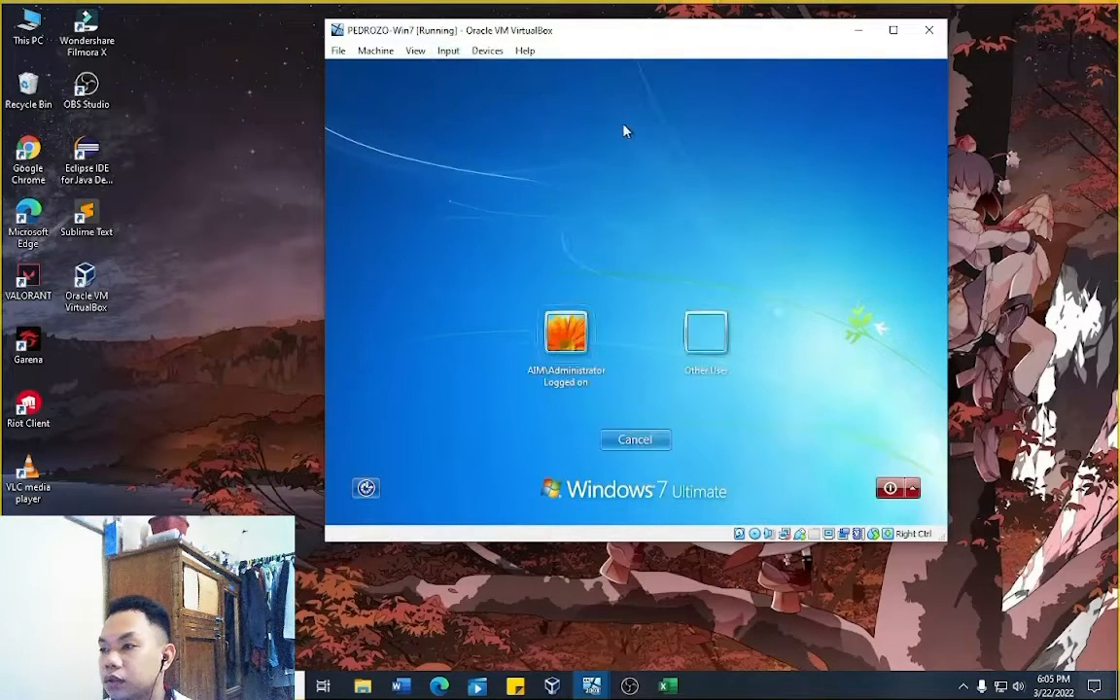
Step: Choose to log on as another user and enter the user name AIM\user0243
left_click(710, 362)
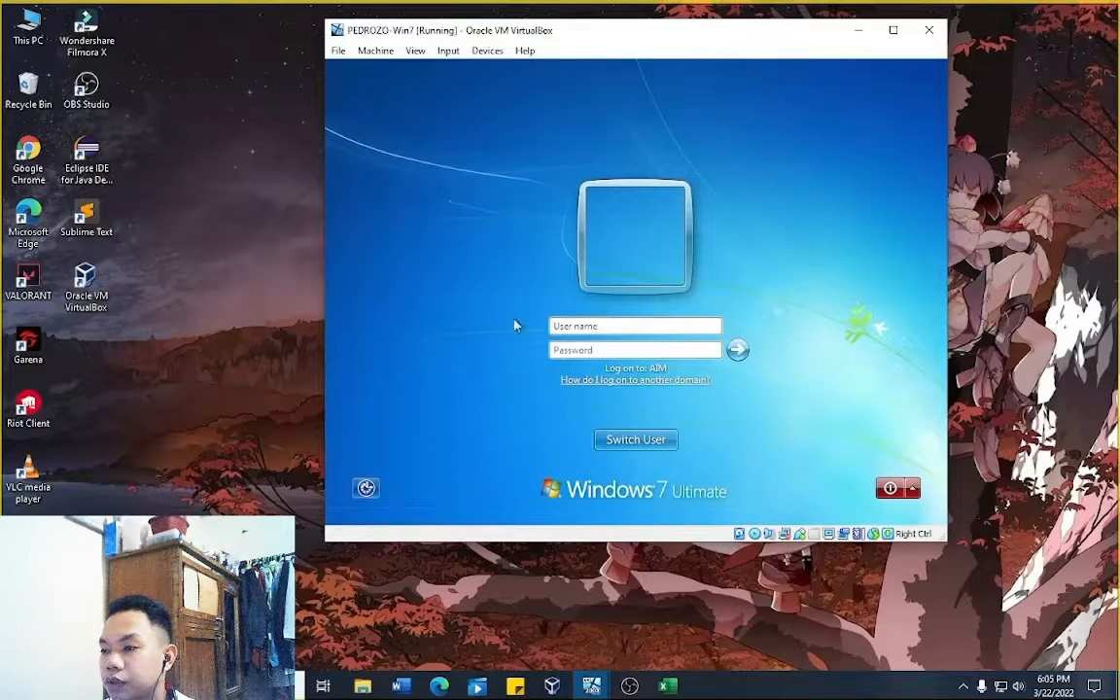
key("alt+Tab")
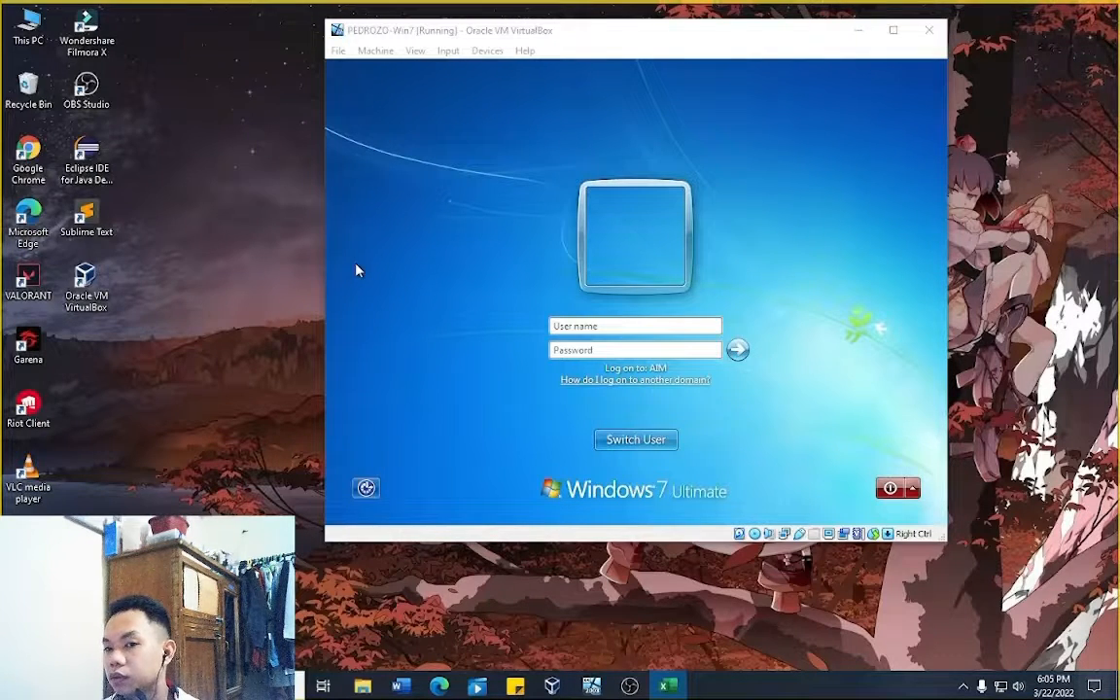
left_click(695, 325)
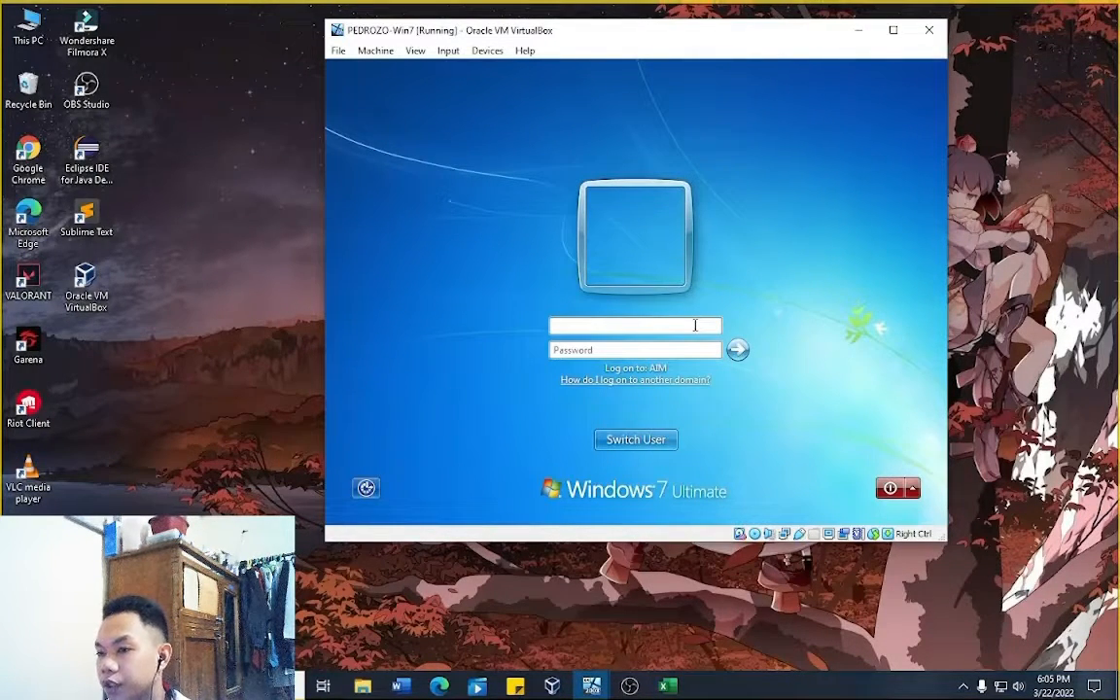
type("AIM")
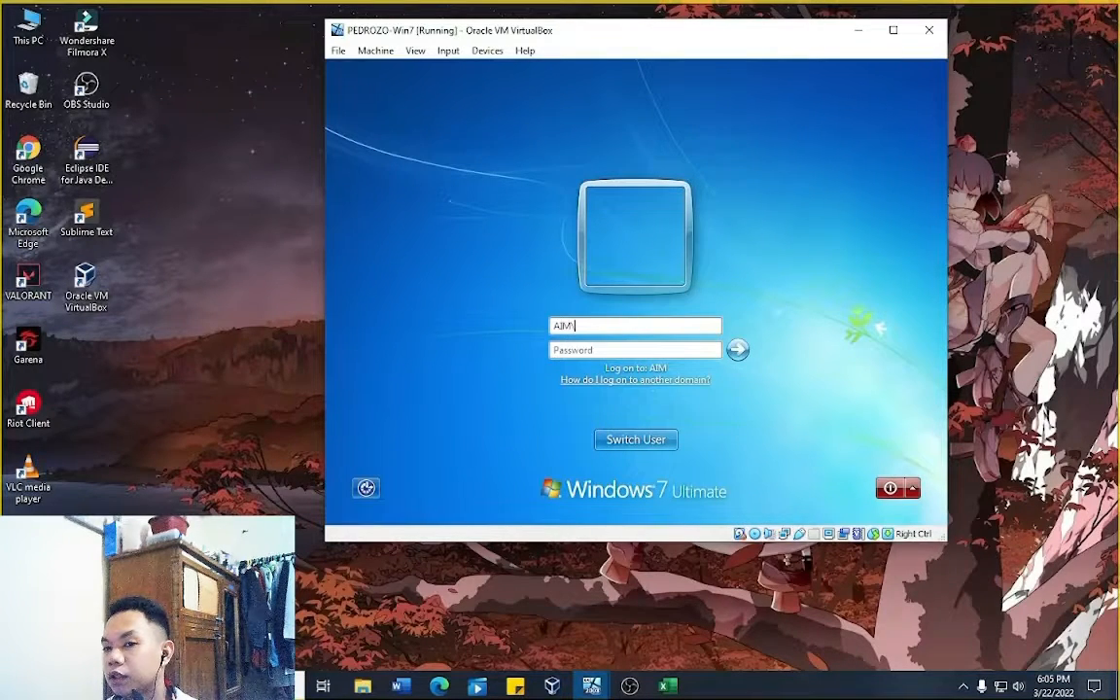
type("\\u")
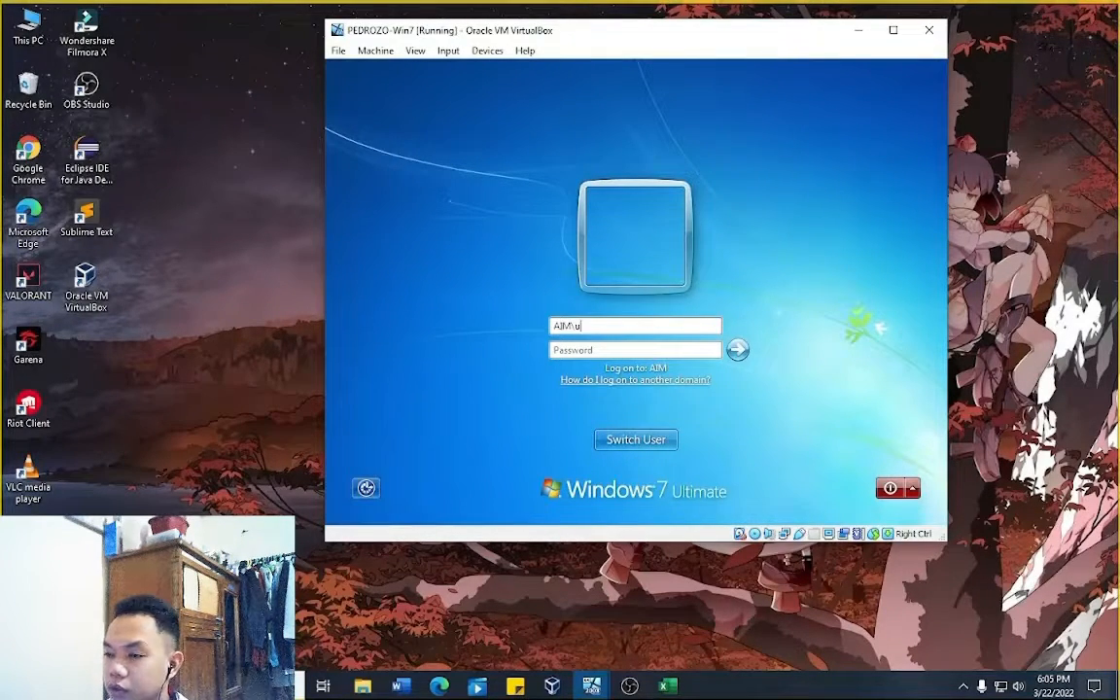
type("ser")
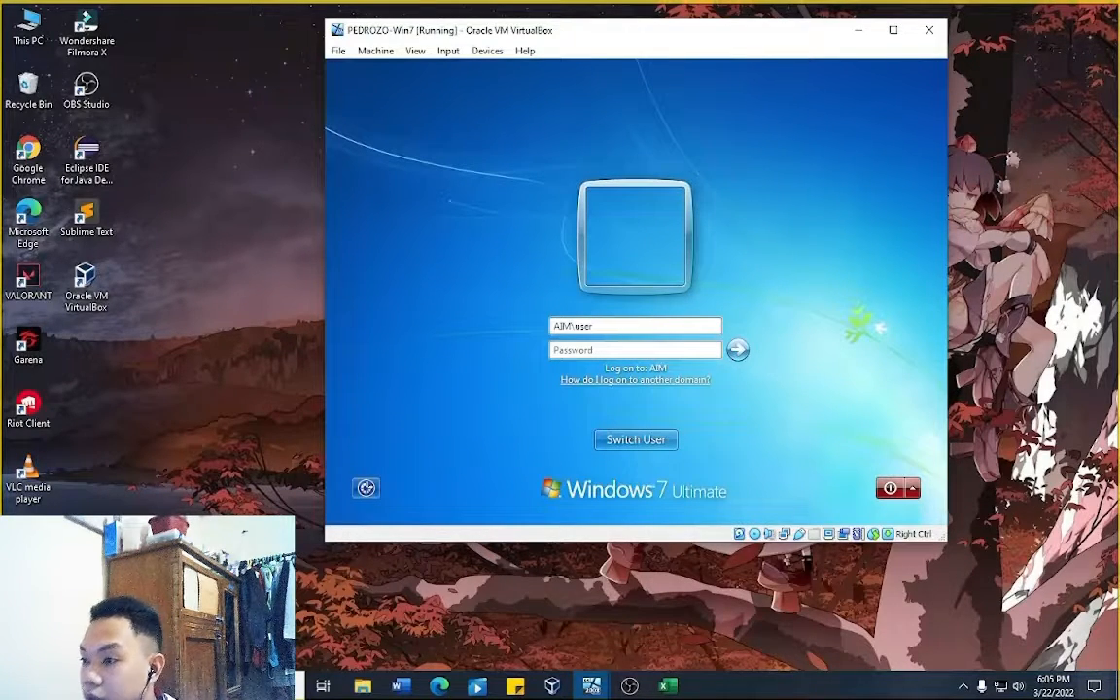
type("0242")
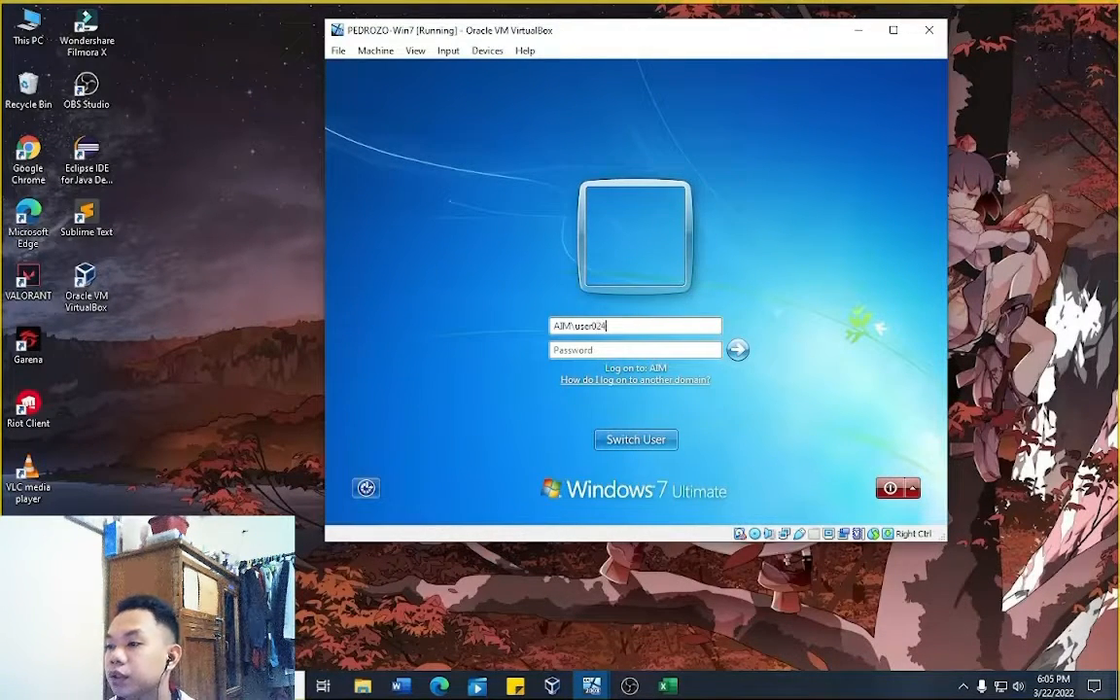
Step: Enter the domain user's account password, submit the logon and agree to change the password
left_click(696, 354)
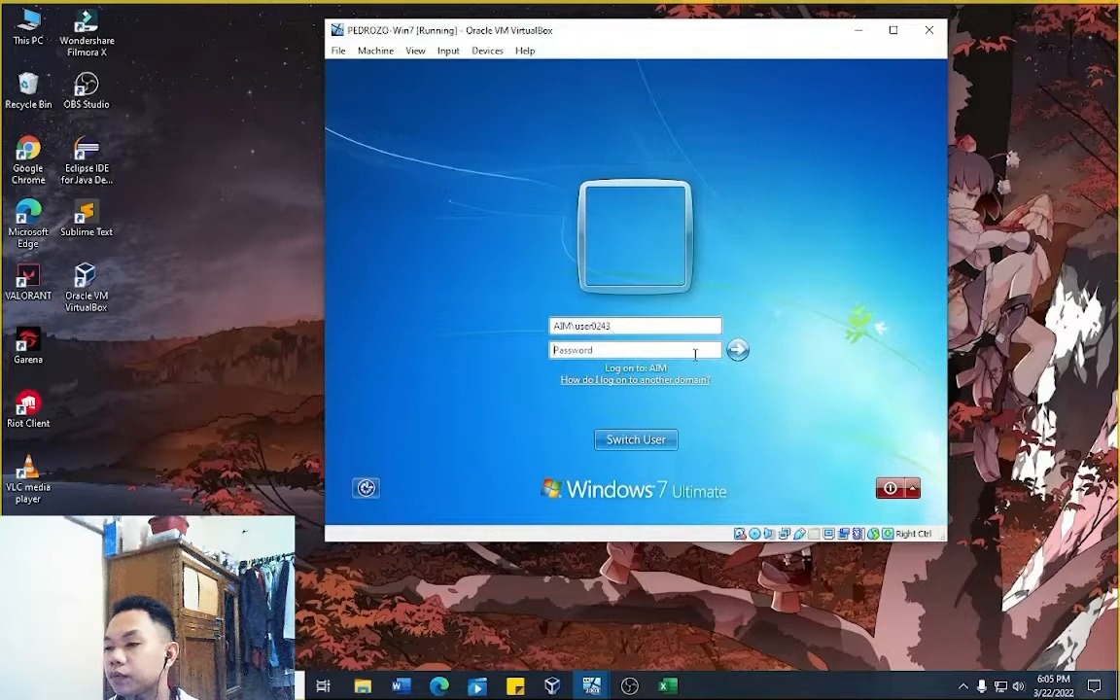
type("•••••••")
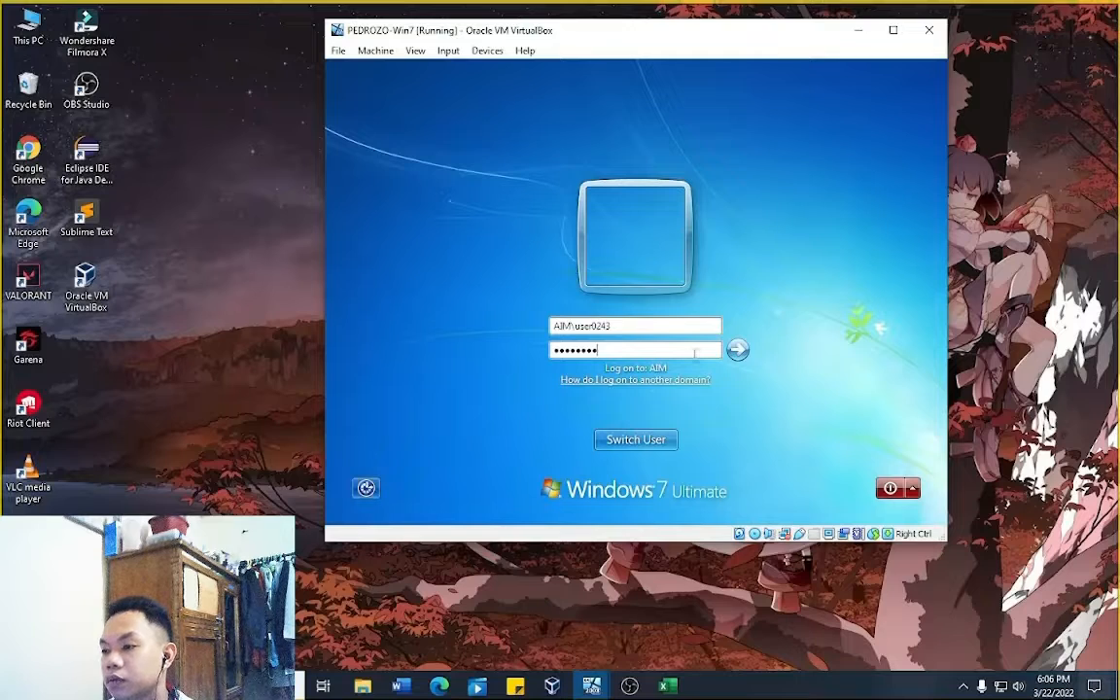
left_click(739, 352)
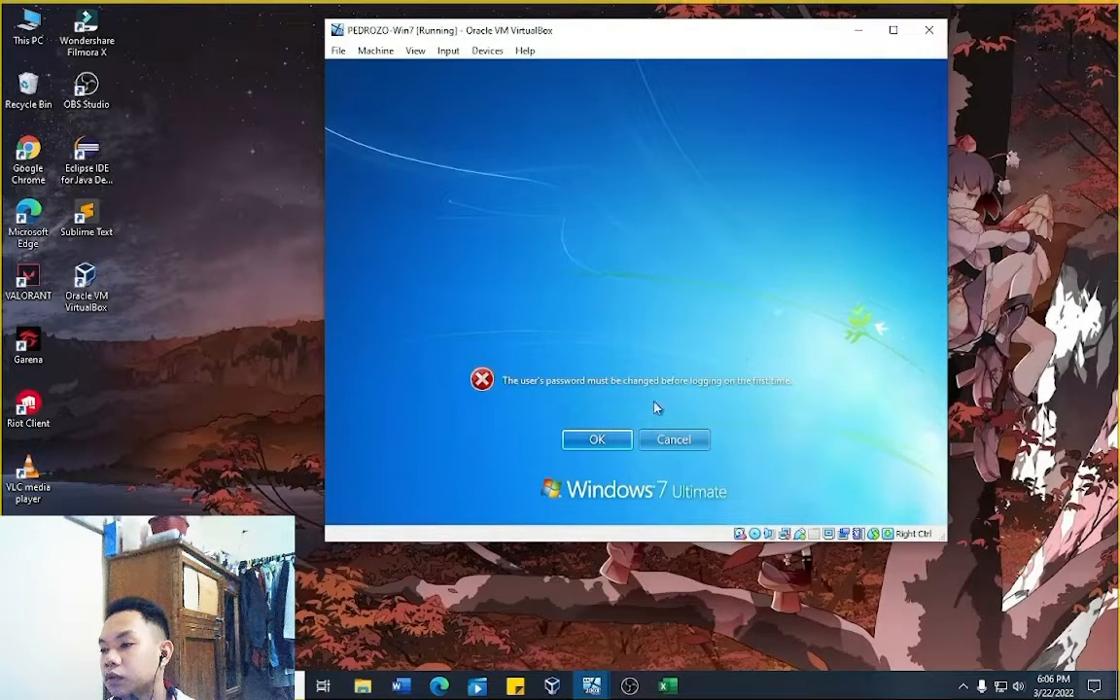
left_click(597, 440)
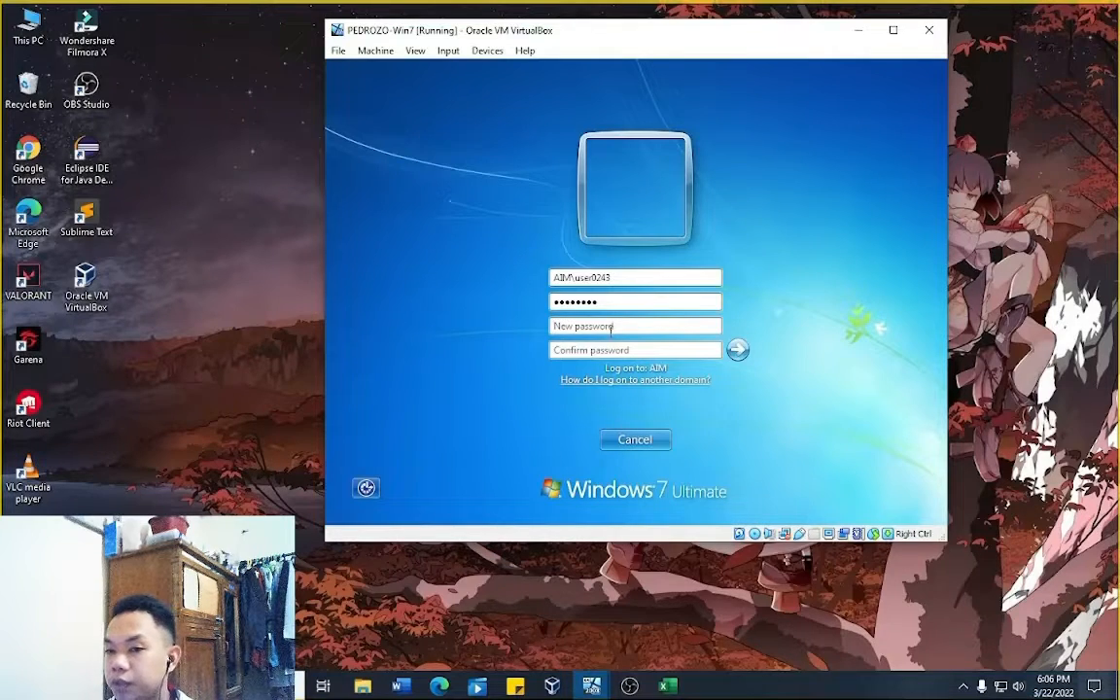
Step: Fill in the new password for the domain user, clearing the first entry and entering it again
left_click(611, 327)
type("••••••")
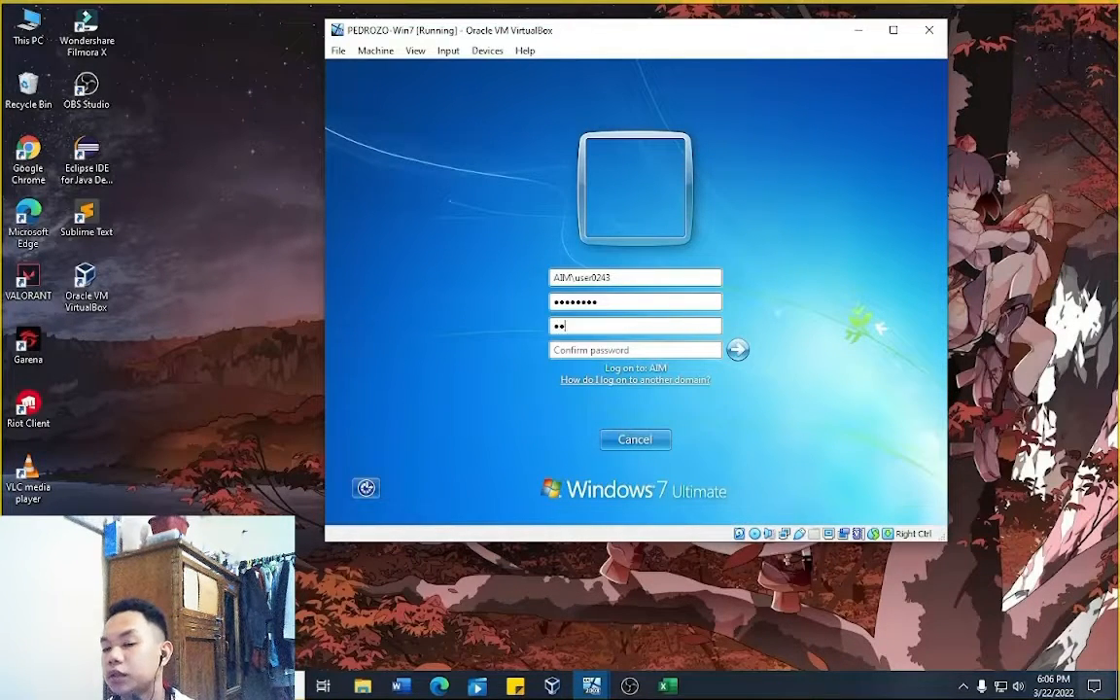
type("••")
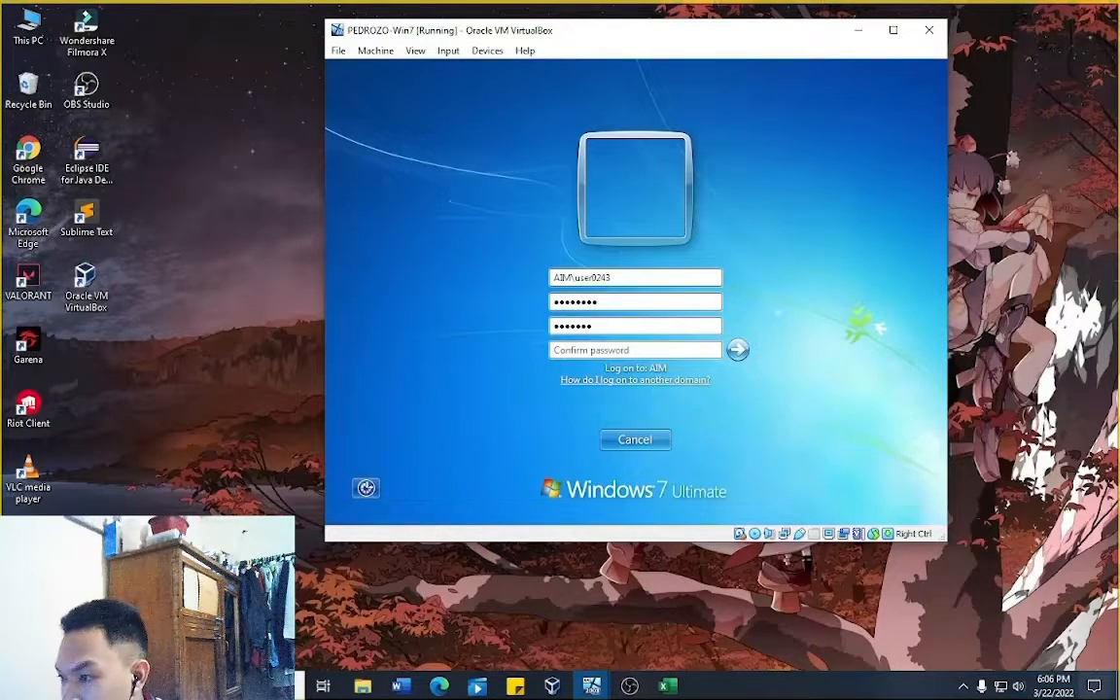
key("BackSpace")
key("BackSpace")
key("BackSpace")
key("BackSpace")
key("BackSpace")
key("BackSpace")
key("BackSpace")
key("BackSpace")
type("•••••")
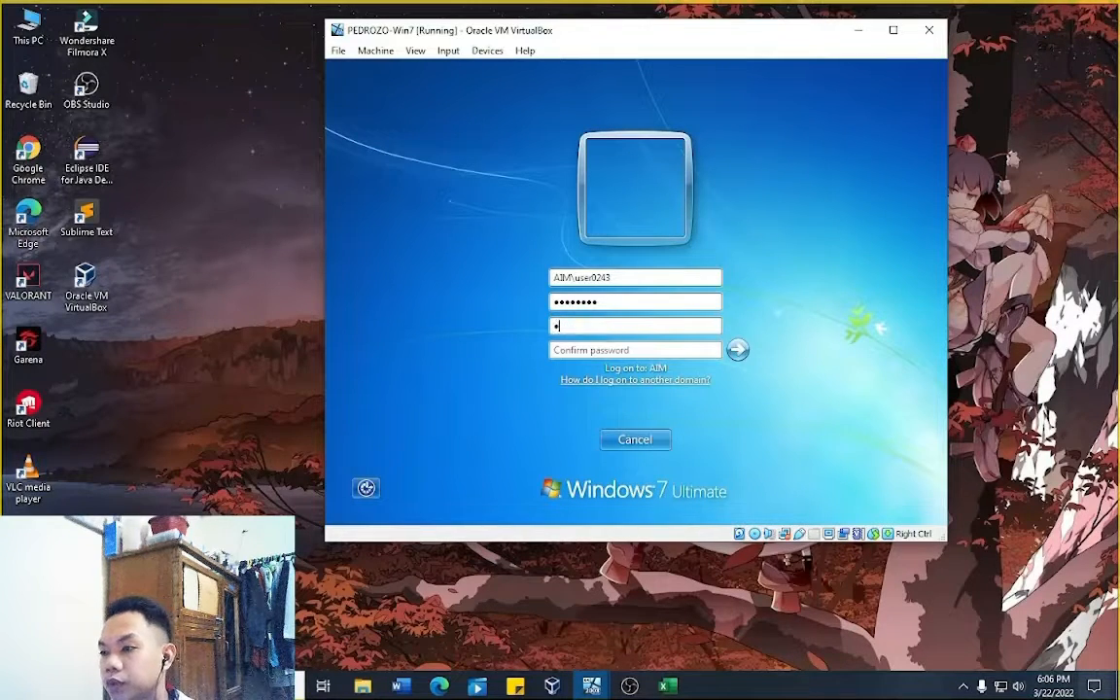
type("••••••")
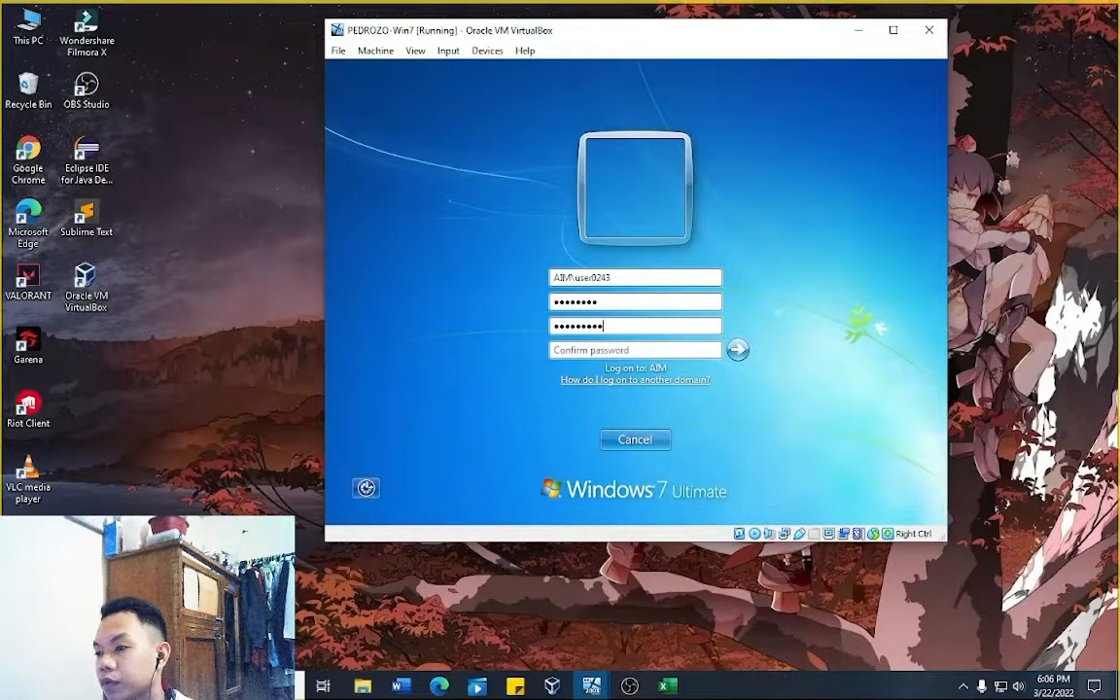
Step: Repeat the new password in the confirmation field, re-entering it from scratch, and submit the password change
key("Tab")
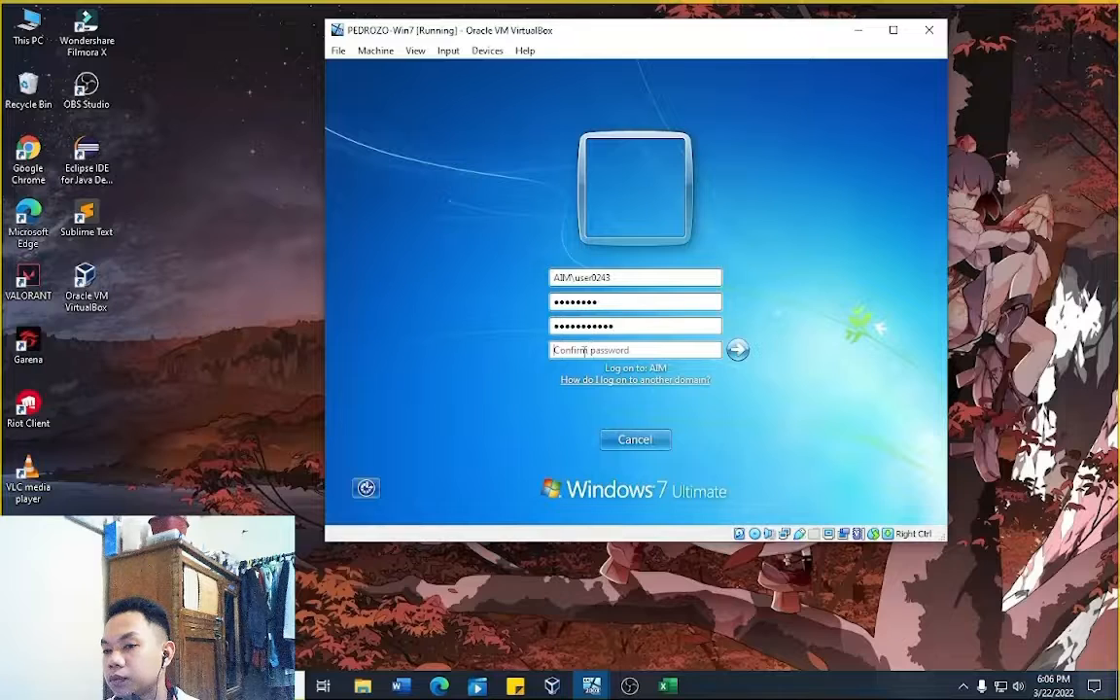
type("••••••")
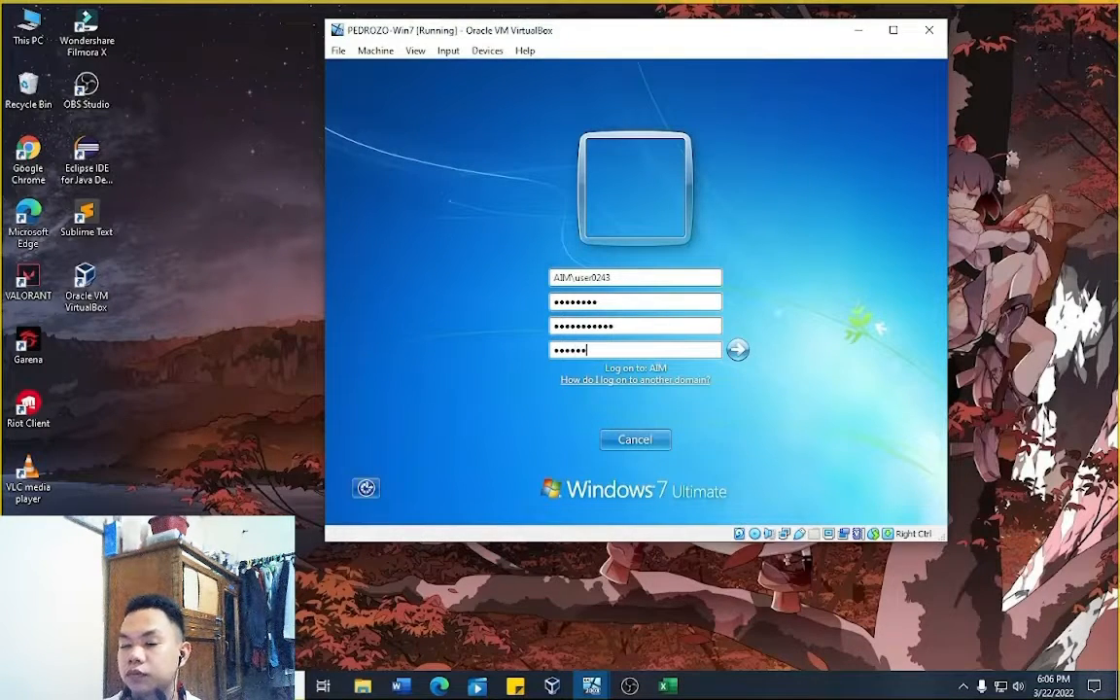
key("BackSpace")
key("BackSpace")
key("BackSpace")
key("BackSpace")
key("BackSpace")
key("BackSpace")
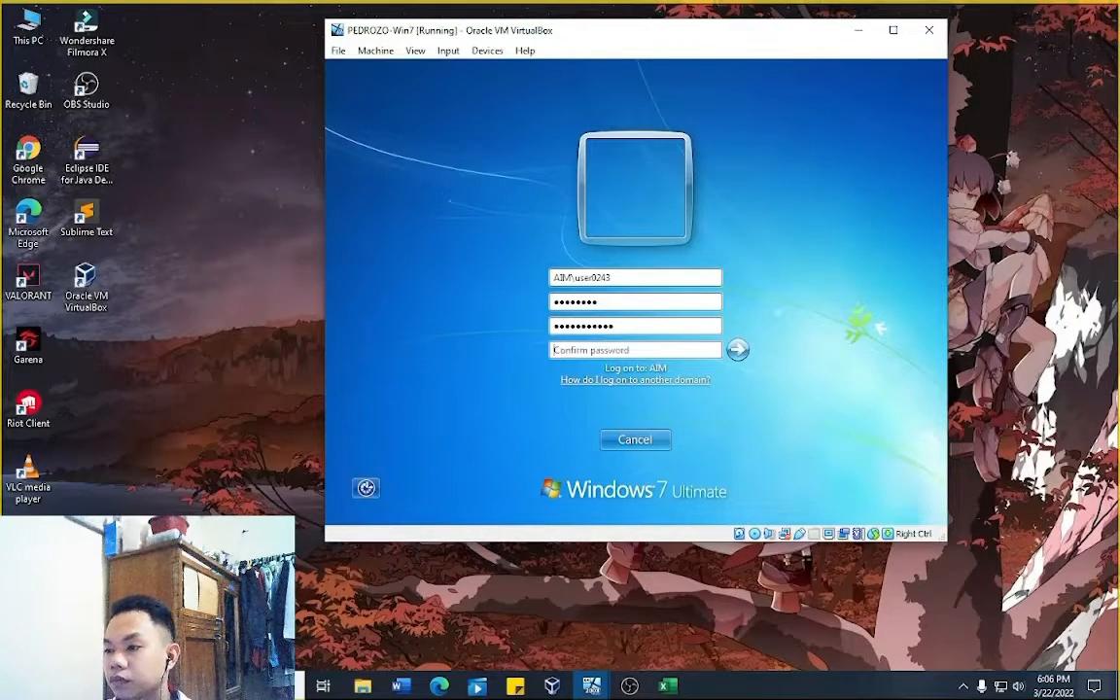
type("••••••••")
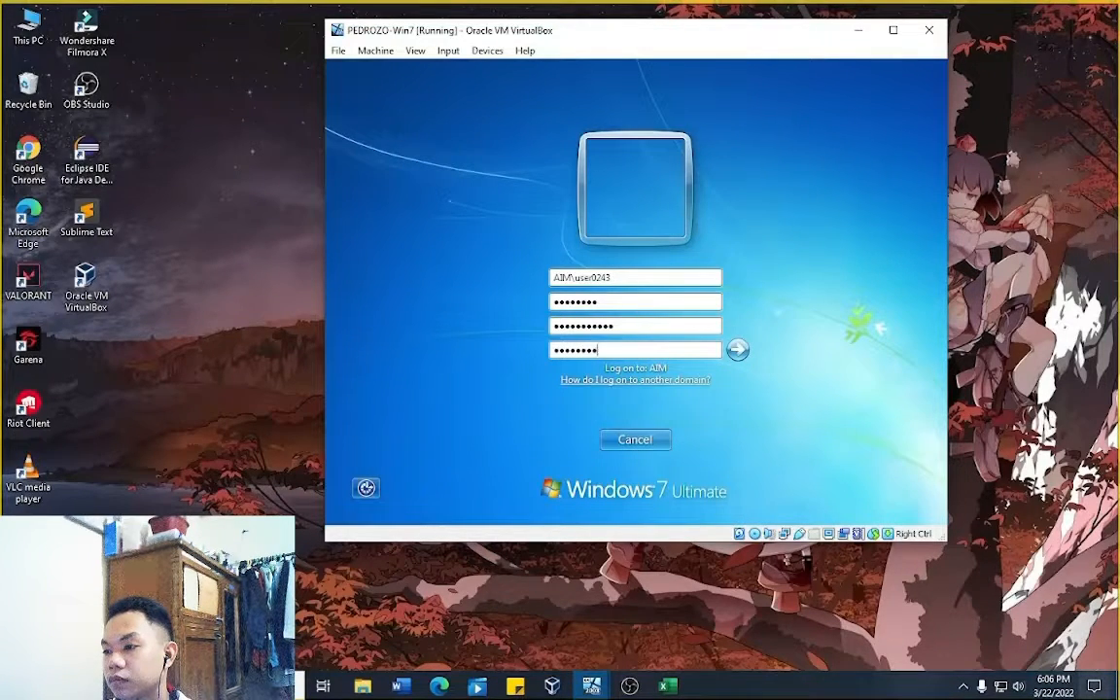
type("••••")
left_click(737, 352)
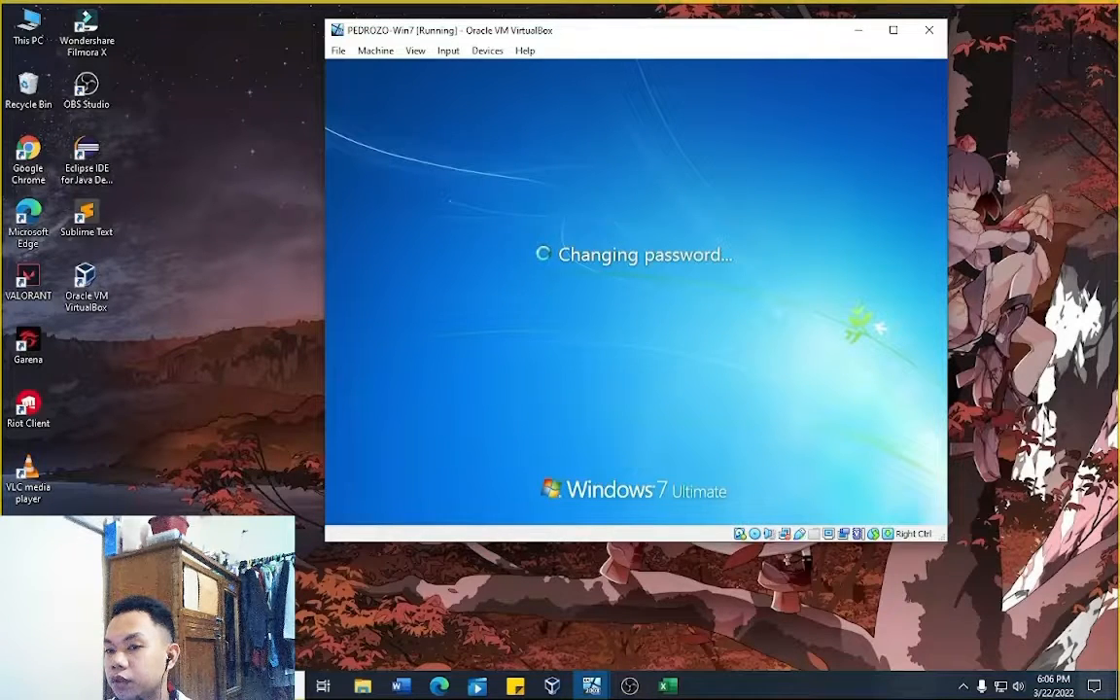
Step: Acknowledge the password change to log on to the Windows 7 machine and check which user is logged on
left_click(637, 440)
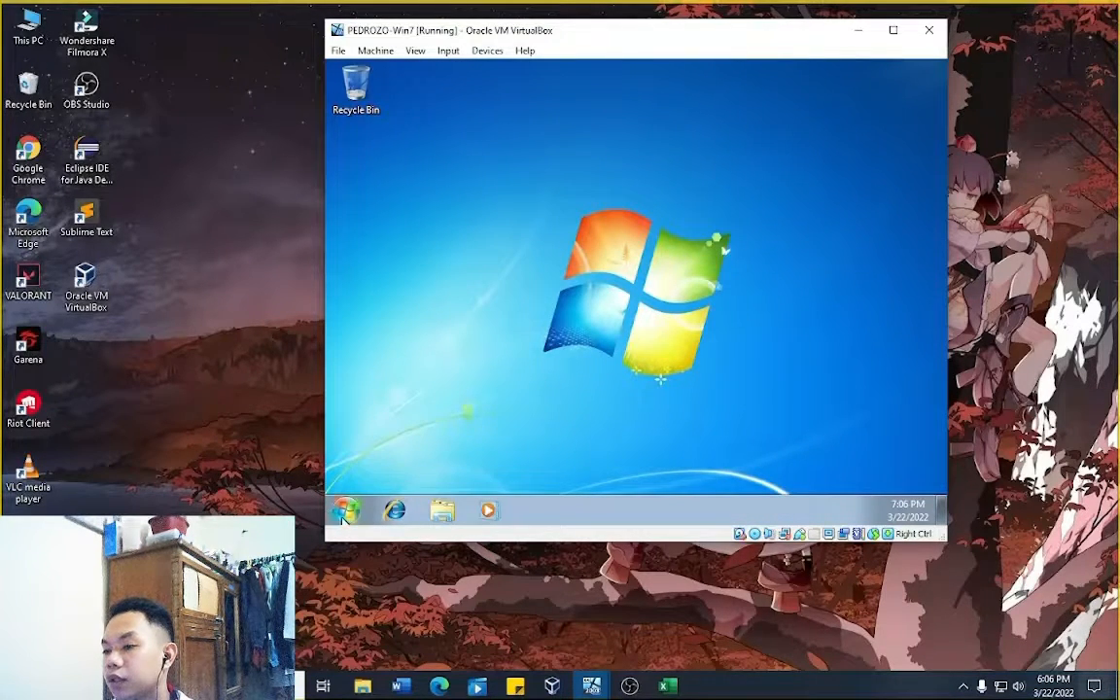
left_click(344, 512)
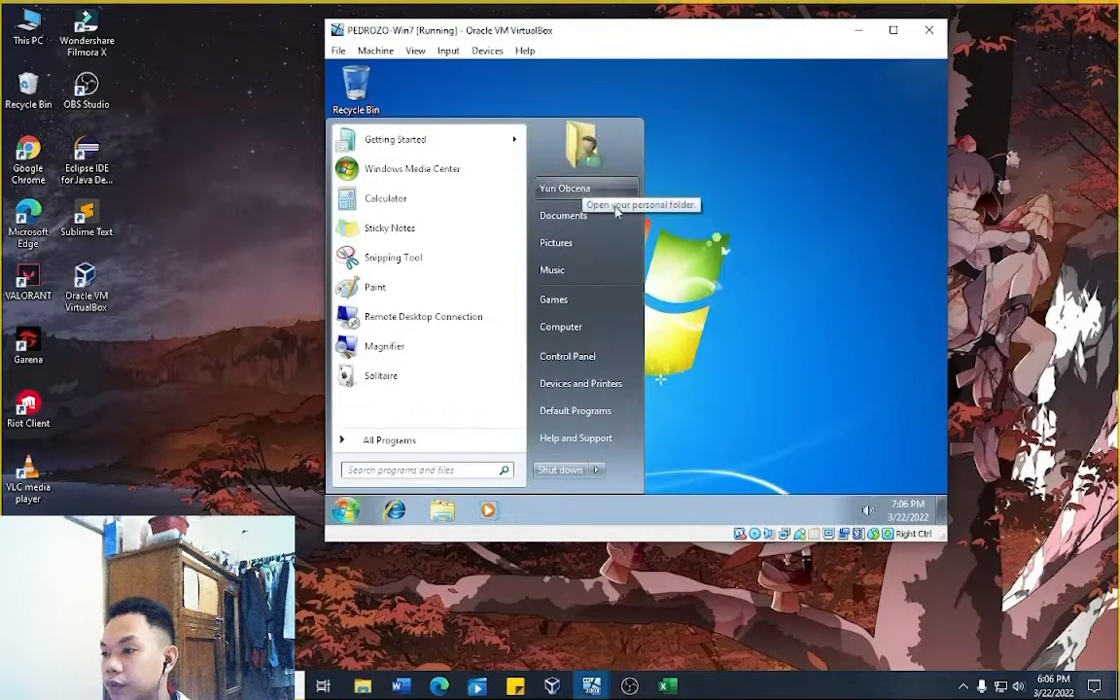
left_click(717, 243)
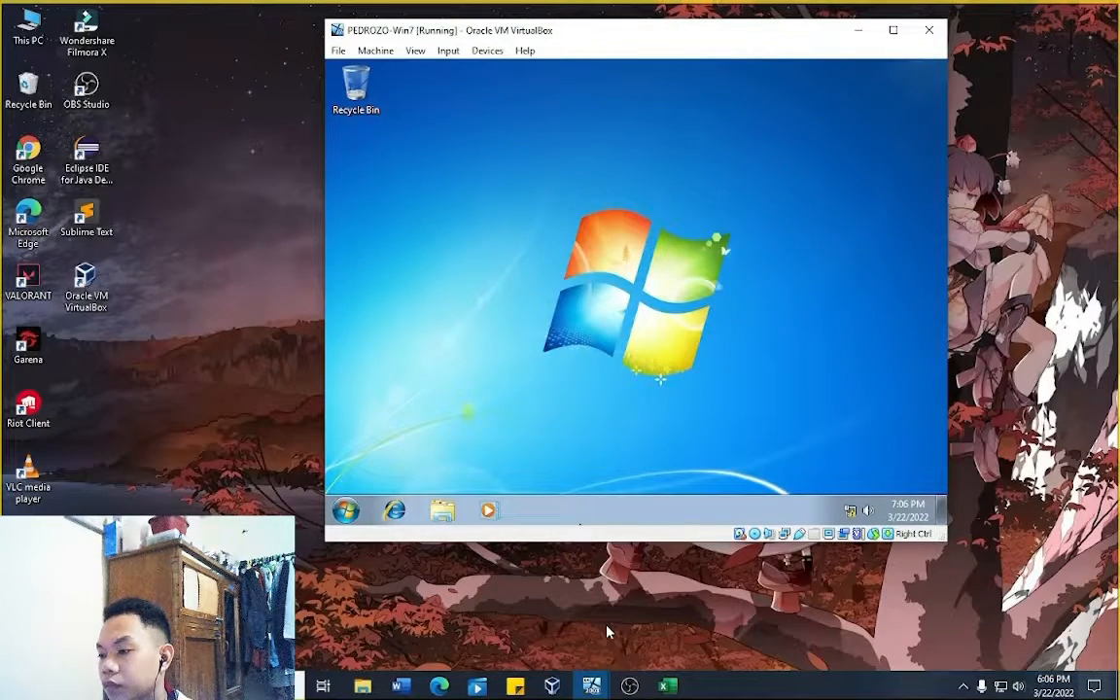
Step: Switch to the Windows Server 2008 machine and move its window aside so the Windows 7 machine is partly uncovered
mouse_move(597, 679)
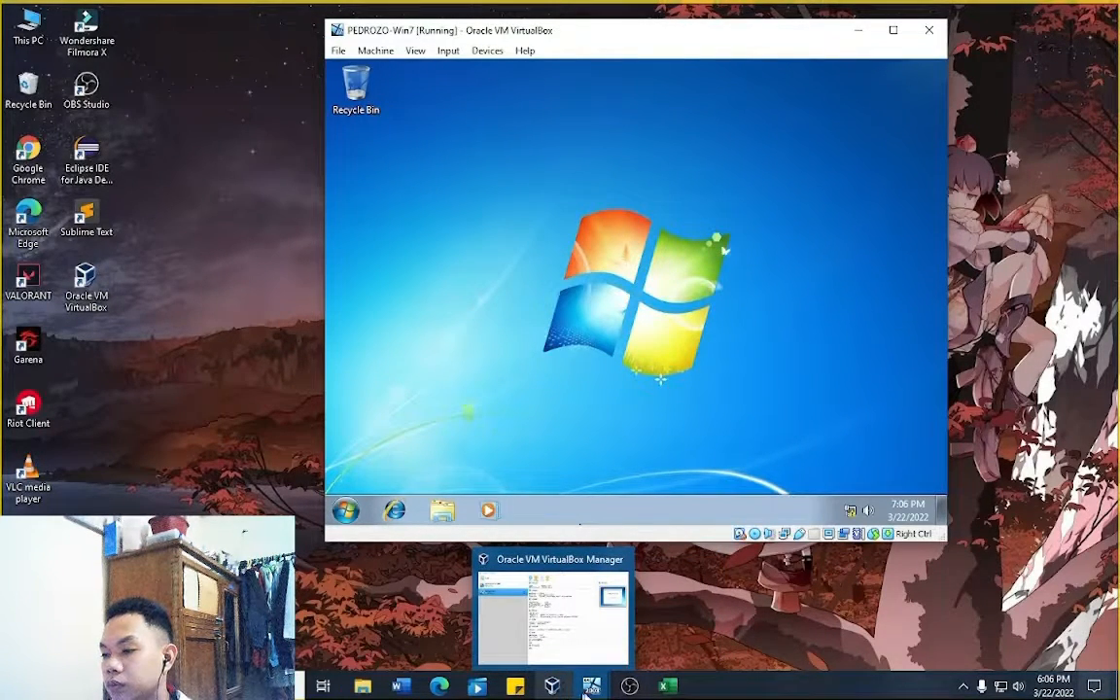
mouse_move(592, 686)
left_click(562, 644)
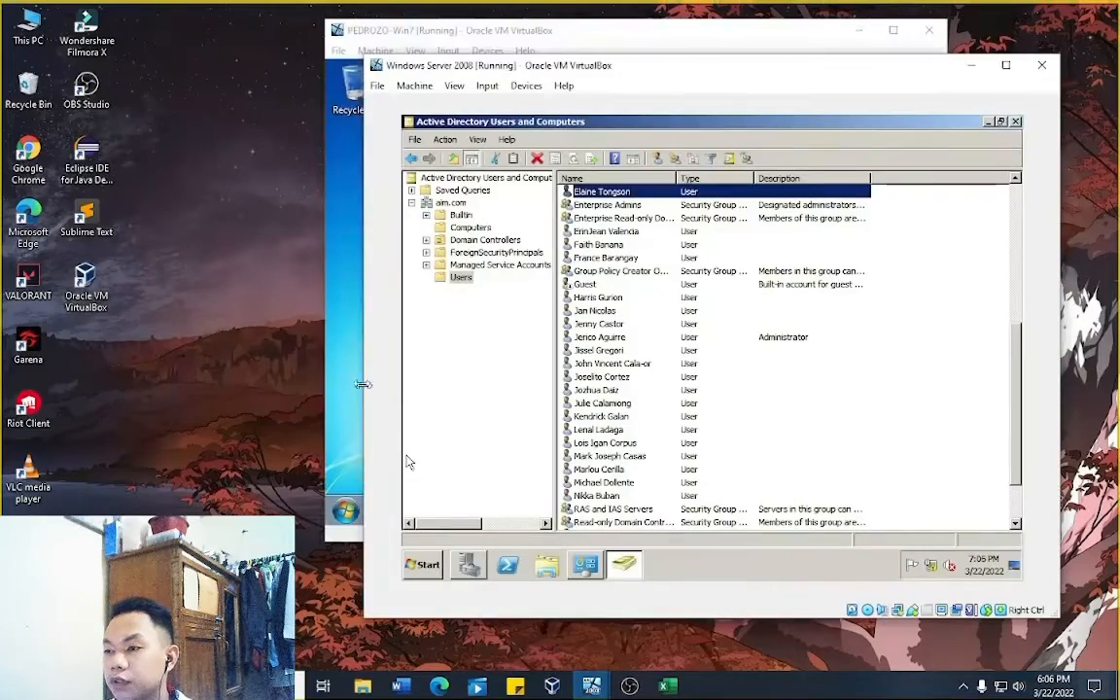
left_click_drag(840, 73, 457, 54)
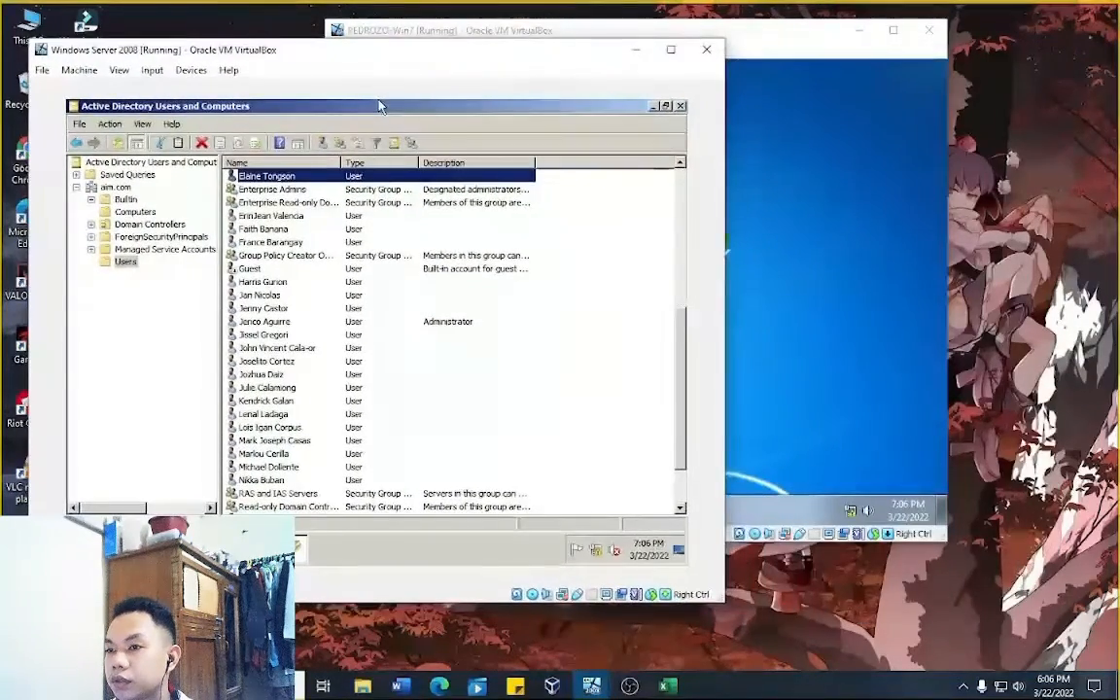
Step: Clear the Network Connections window off the server's desktop and return to Active Directory Users and Computers
left_click(652, 106)
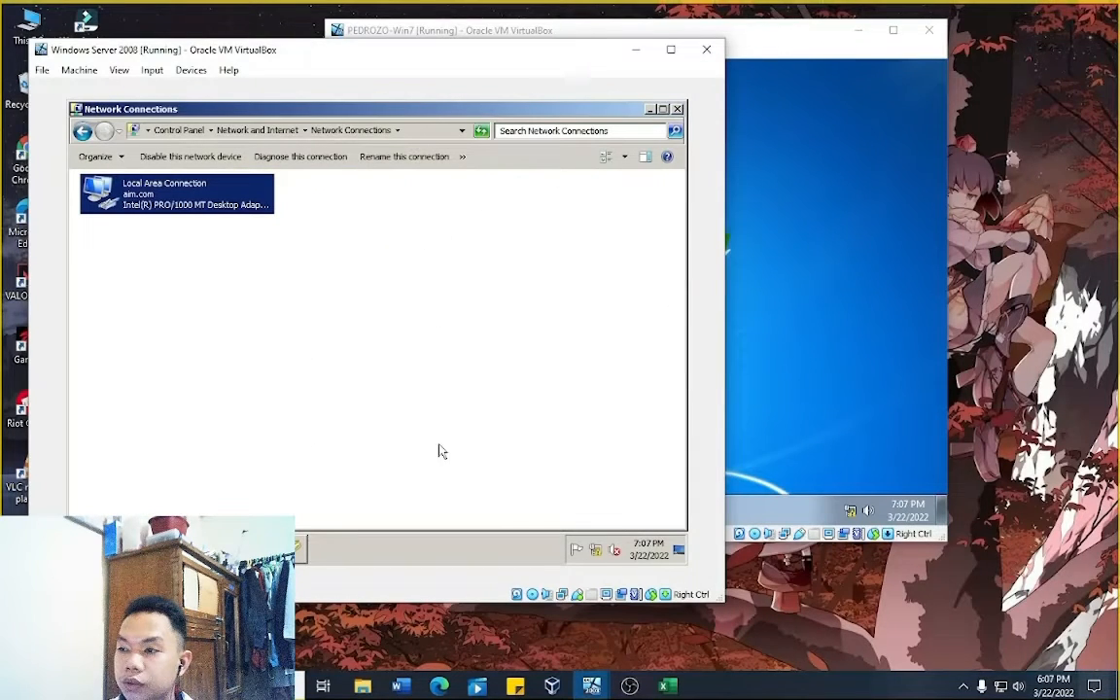
left_click(650, 109)
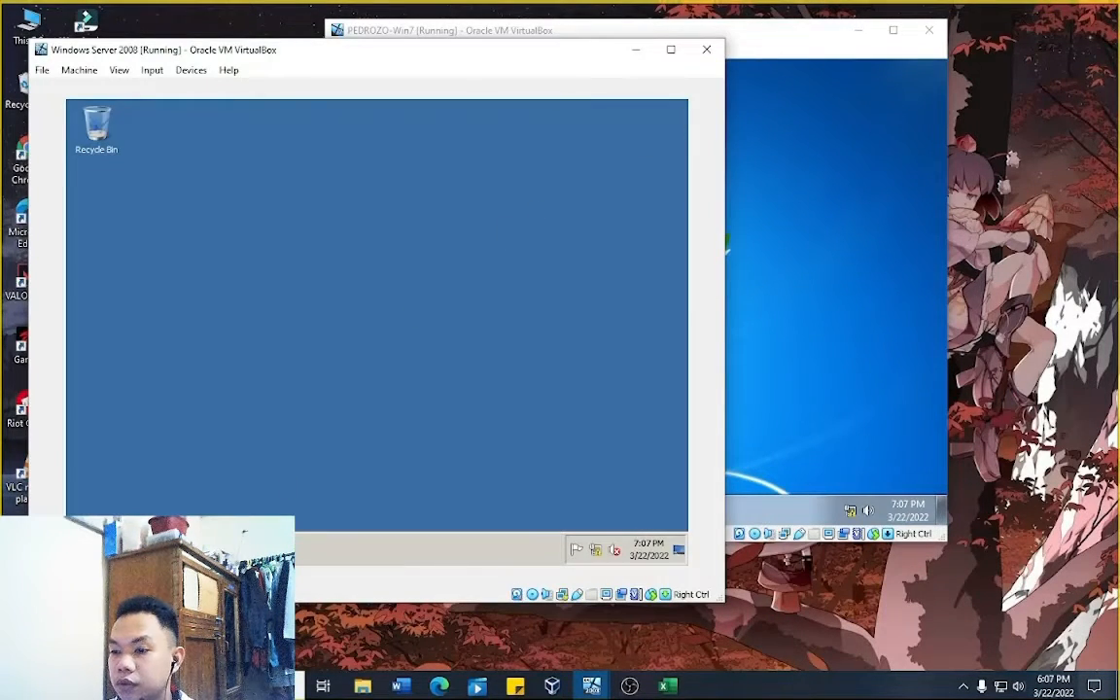
mouse_move(135, 549)
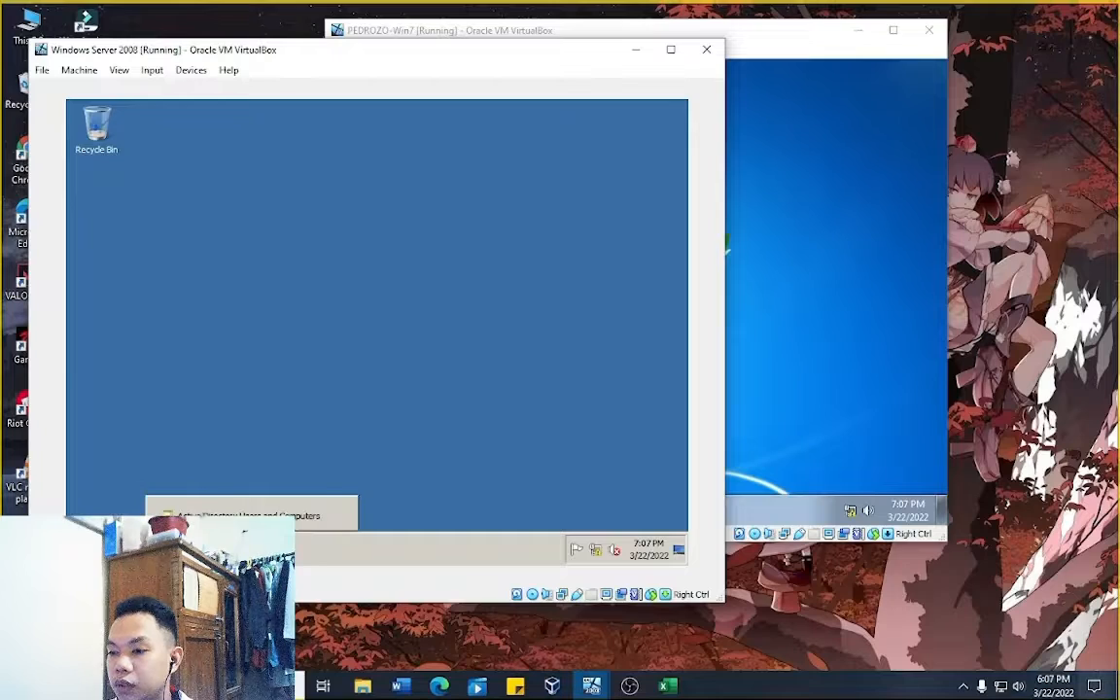
left_click(251, 550)
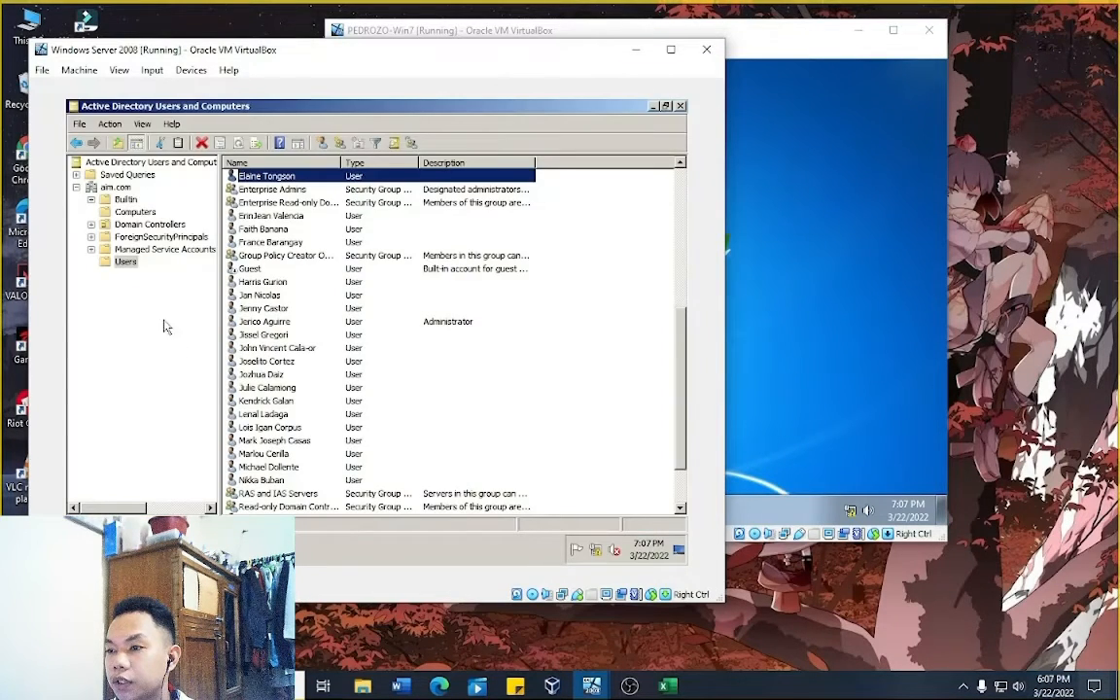
Step: Open the Computers container of aim.com and refresh its list of joined computers
left_click(129, 211)
right_click(327, 234)
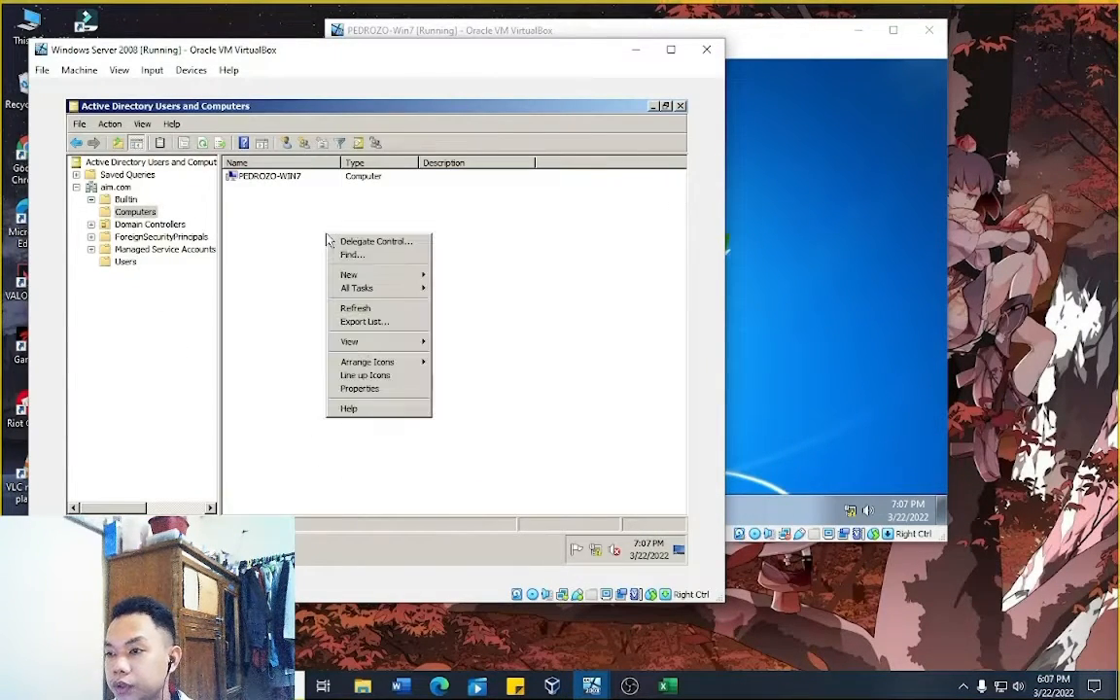
left_click(357, 309)
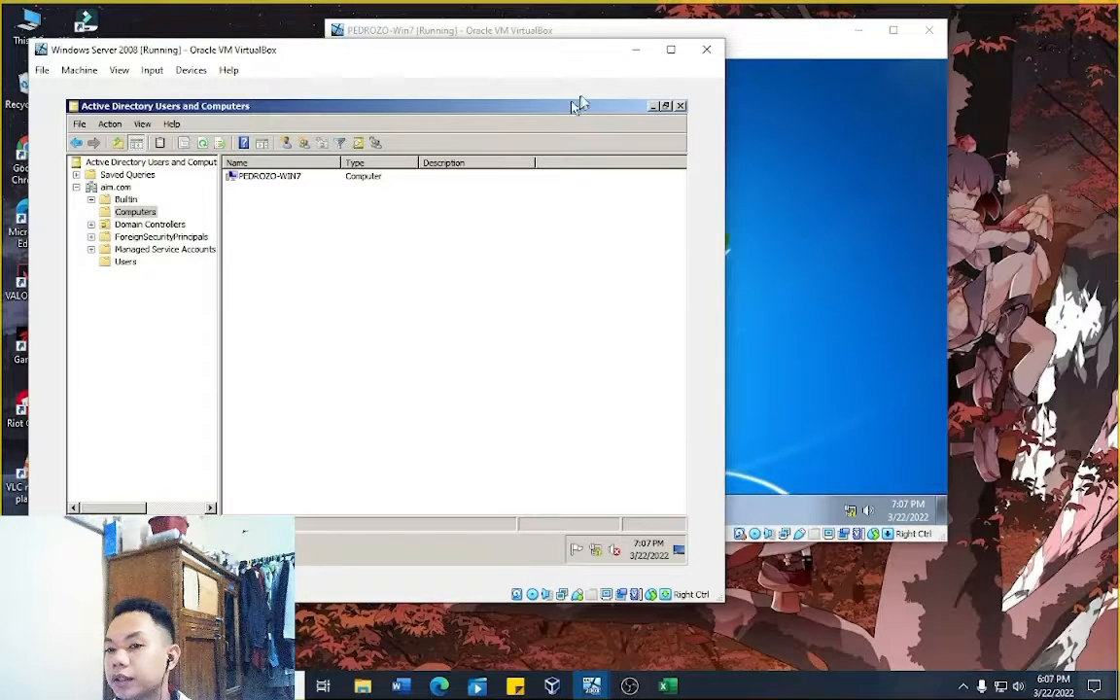
Step: Minimize the server machine's window and switch user from the domain user's session on the Windows 7 machine
left_click(635, 49)
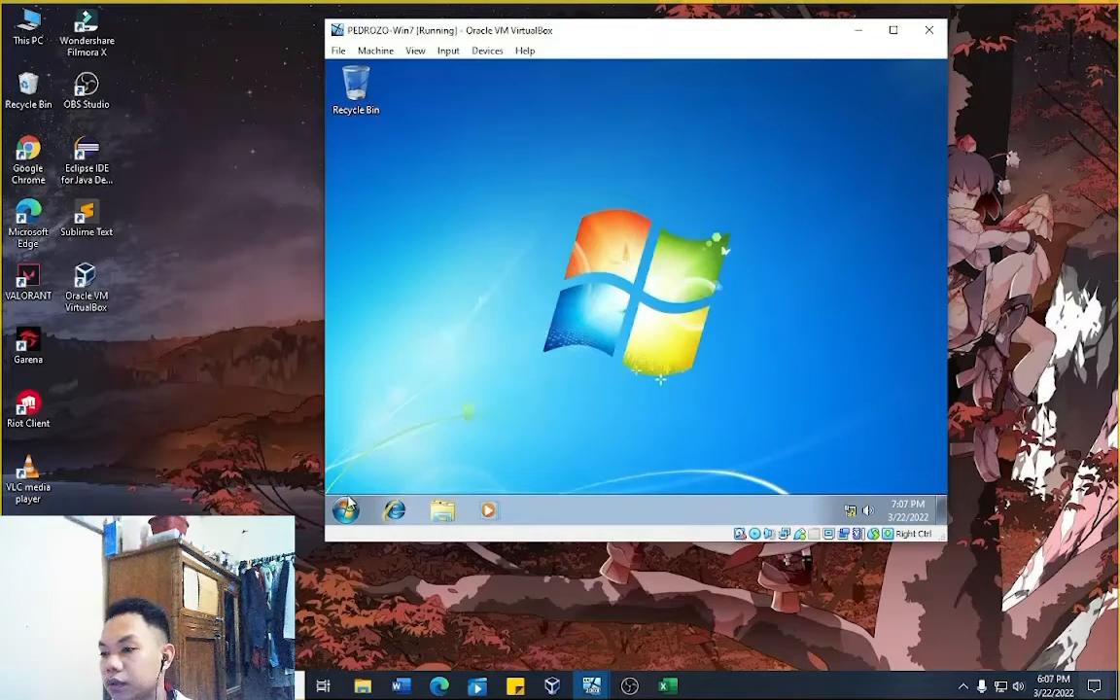
key("super")
mouse_move(602, 472)
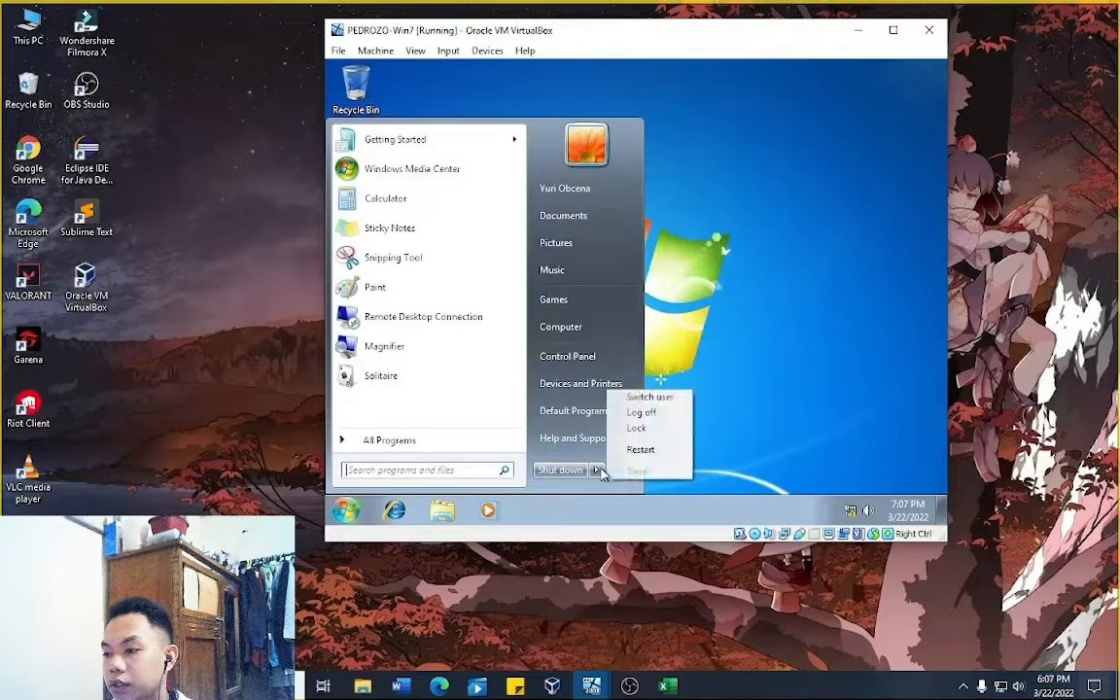
left_click(659, 399)
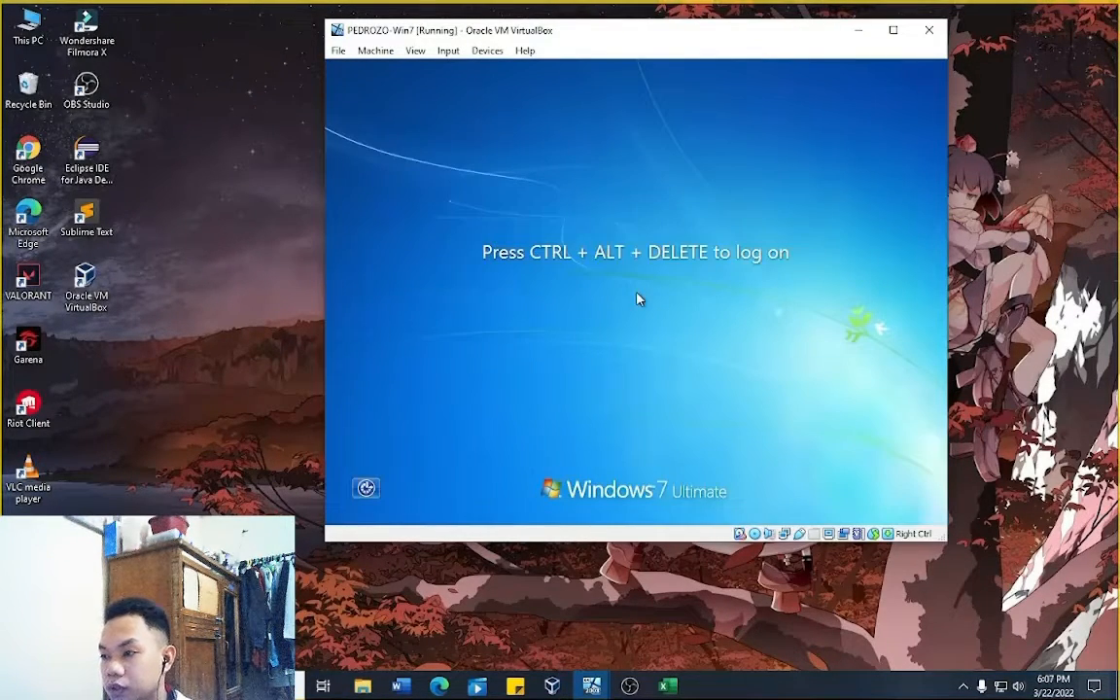
Step: Send Ctrl+Alt+Del to the Windows 7 machine and choose to log on as another user
left_click(448, 51)
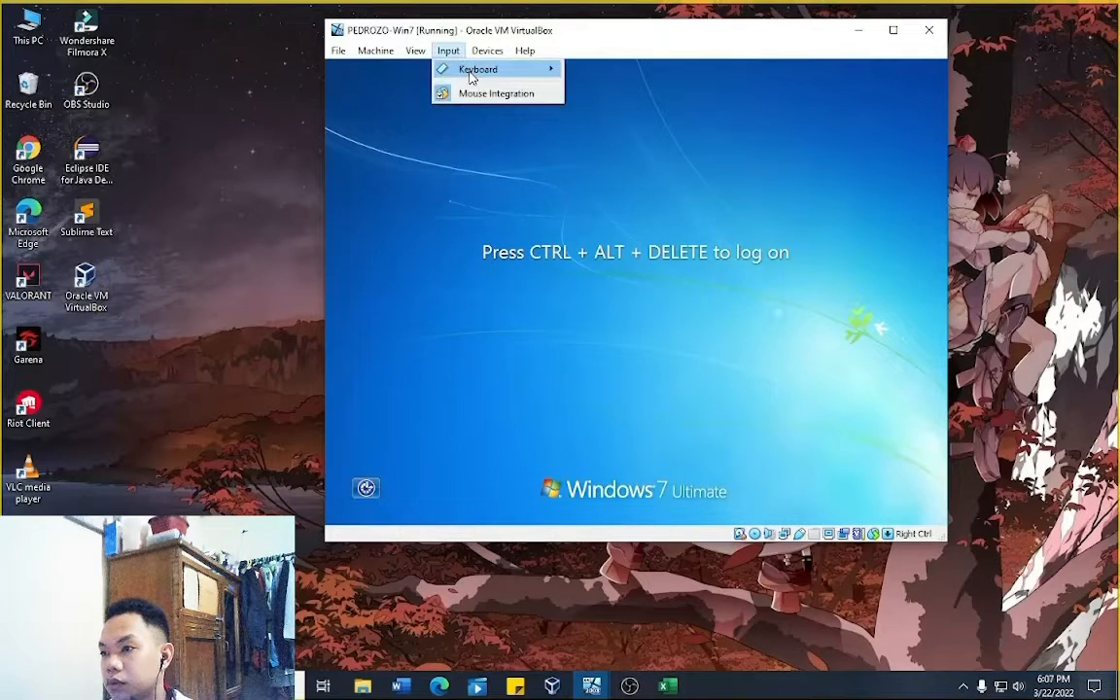
mouse_move(472, 68)
left_click(595, 110)
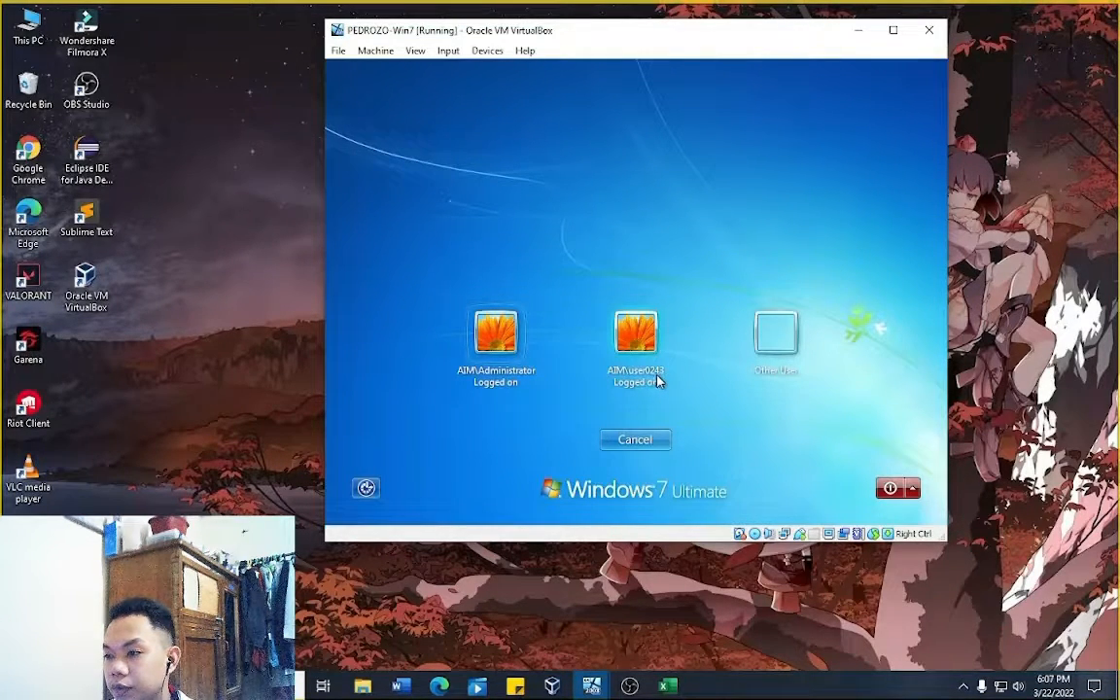
left_click(778, 331)
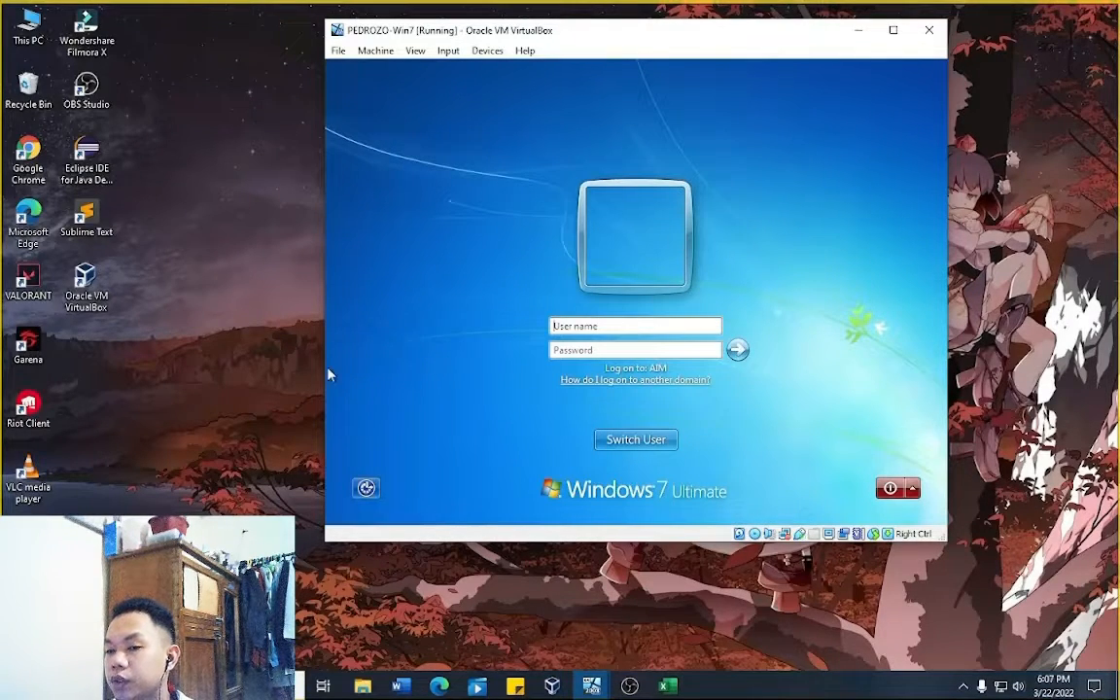
key("alt+Tab")
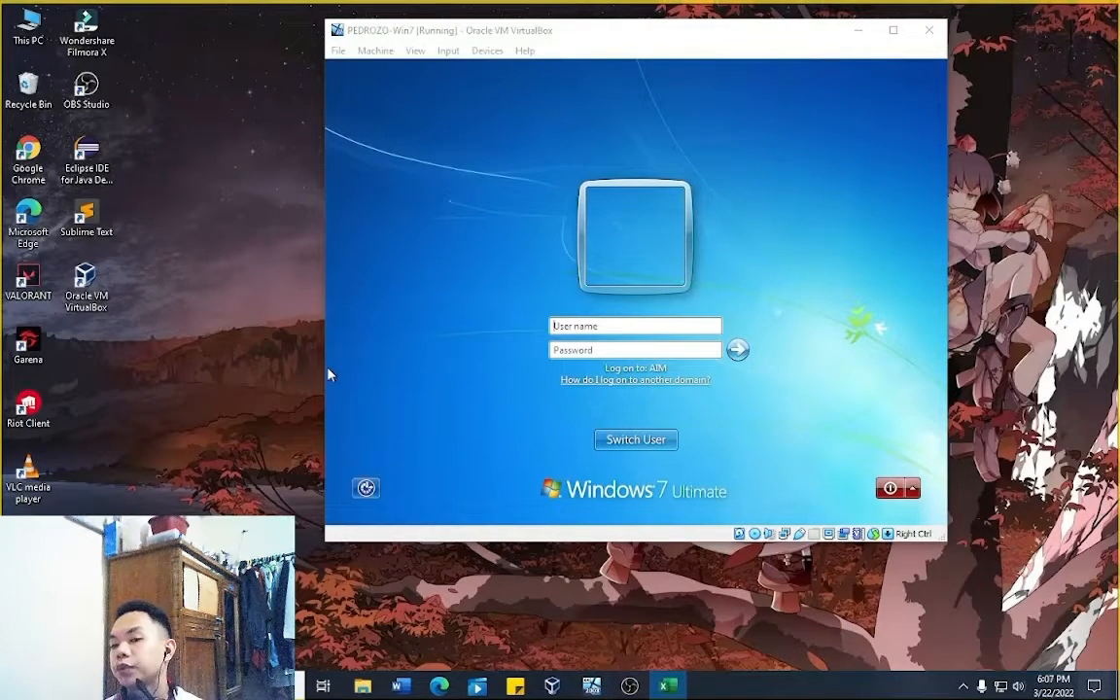
left_click(612, 328)
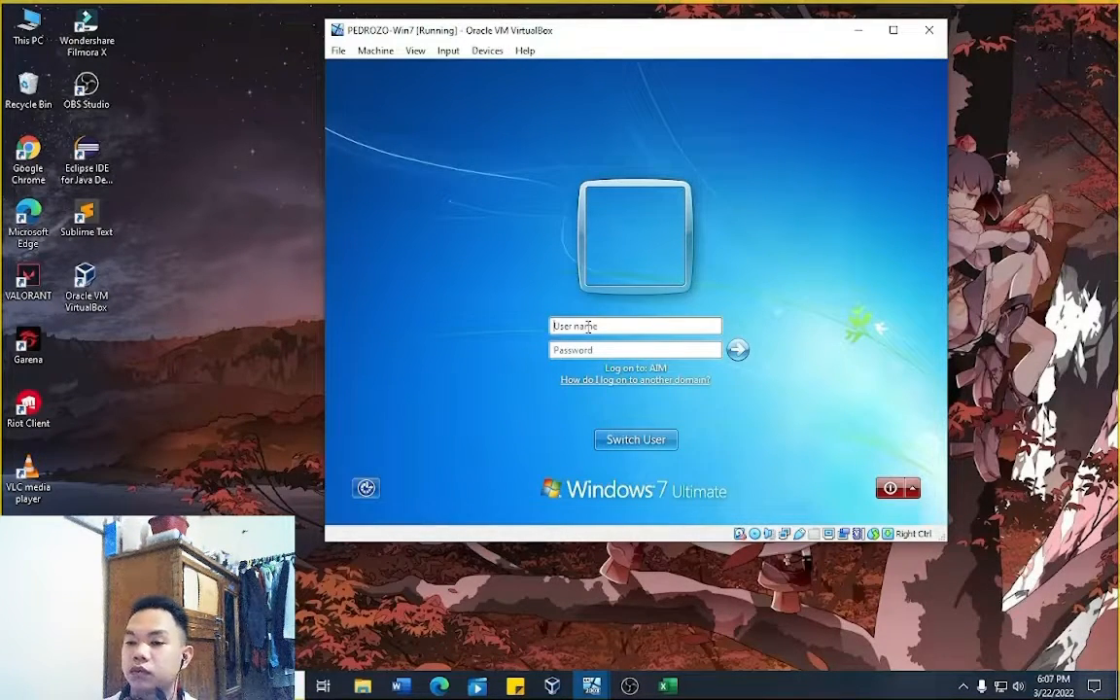
Step: Enter AIM\user0294 as the user name for the log-on to the AIM domain
left_click(589, 327)
type("aAIM")
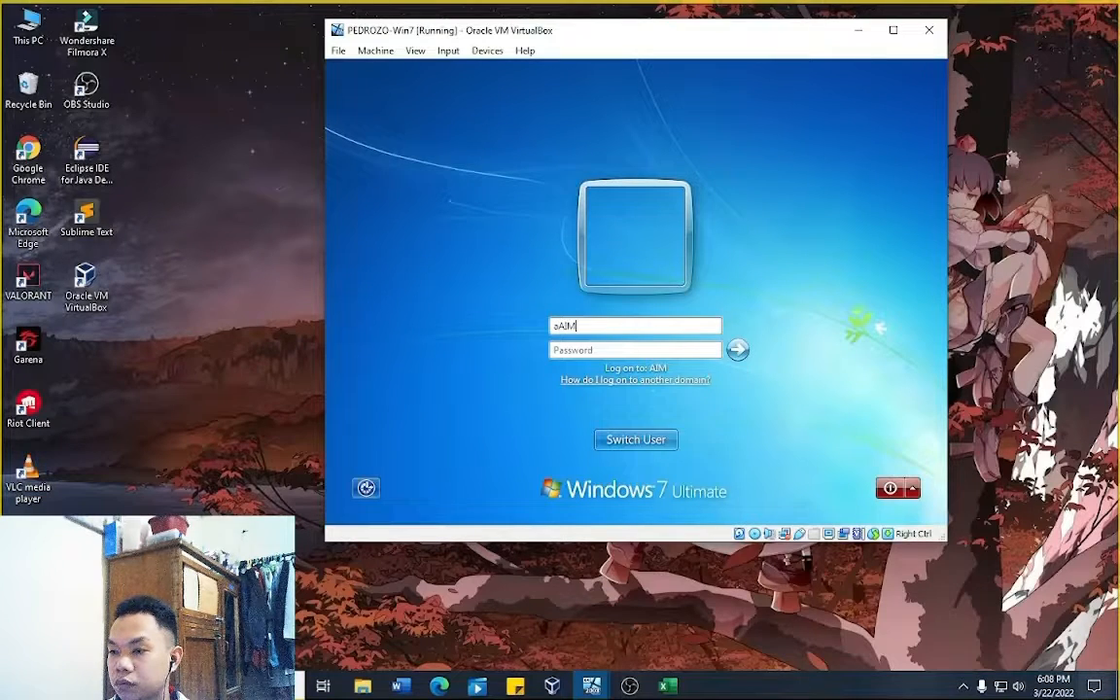
key("BackSpace")
key("BackSpace")
type("AIM")
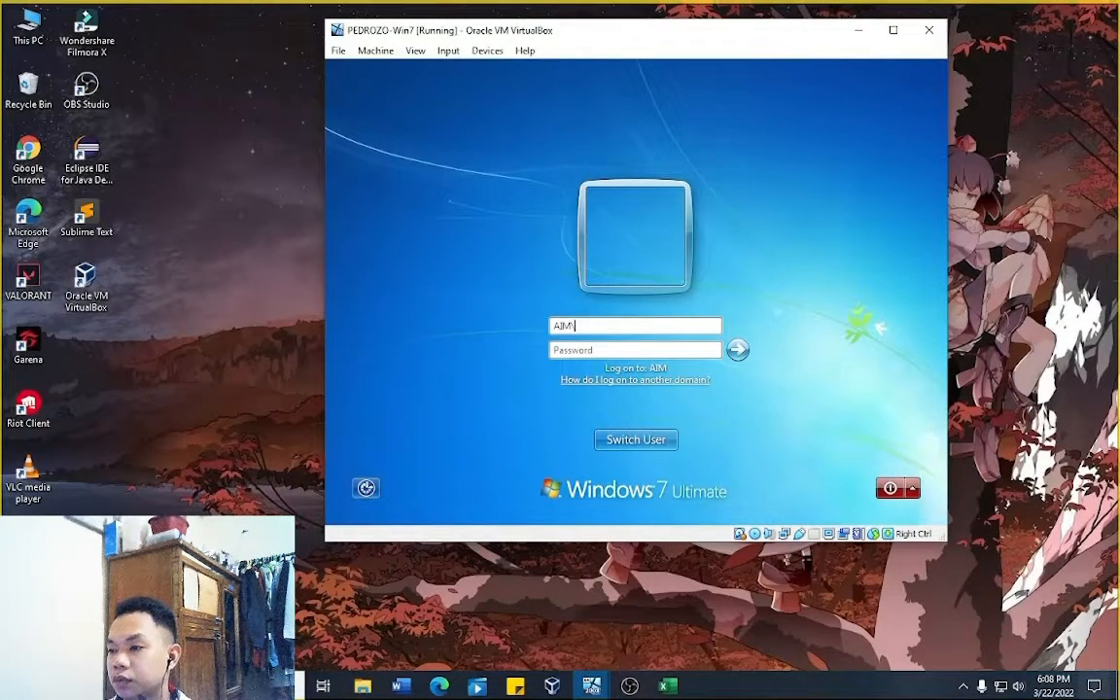
type("\\user")
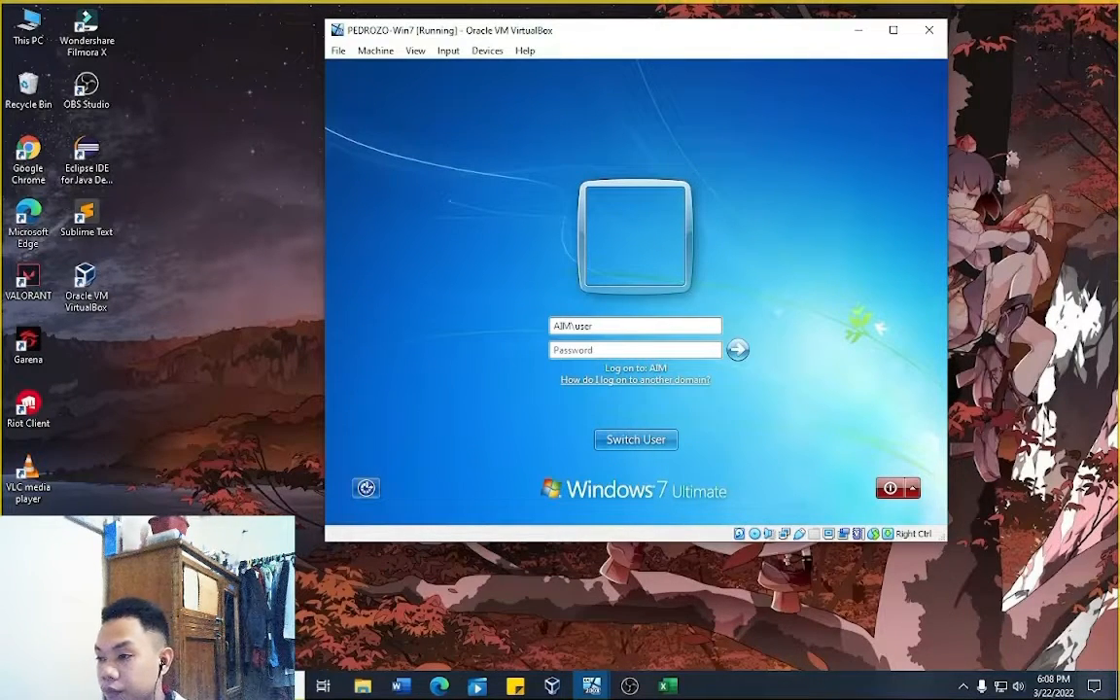
type("0")
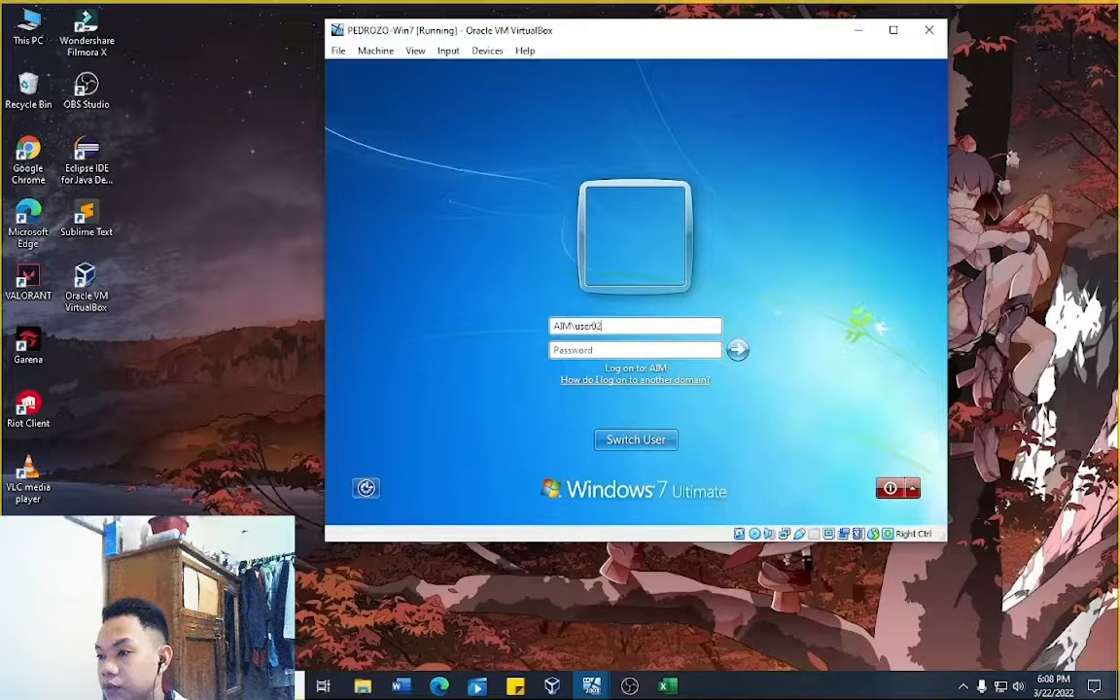
type("2")
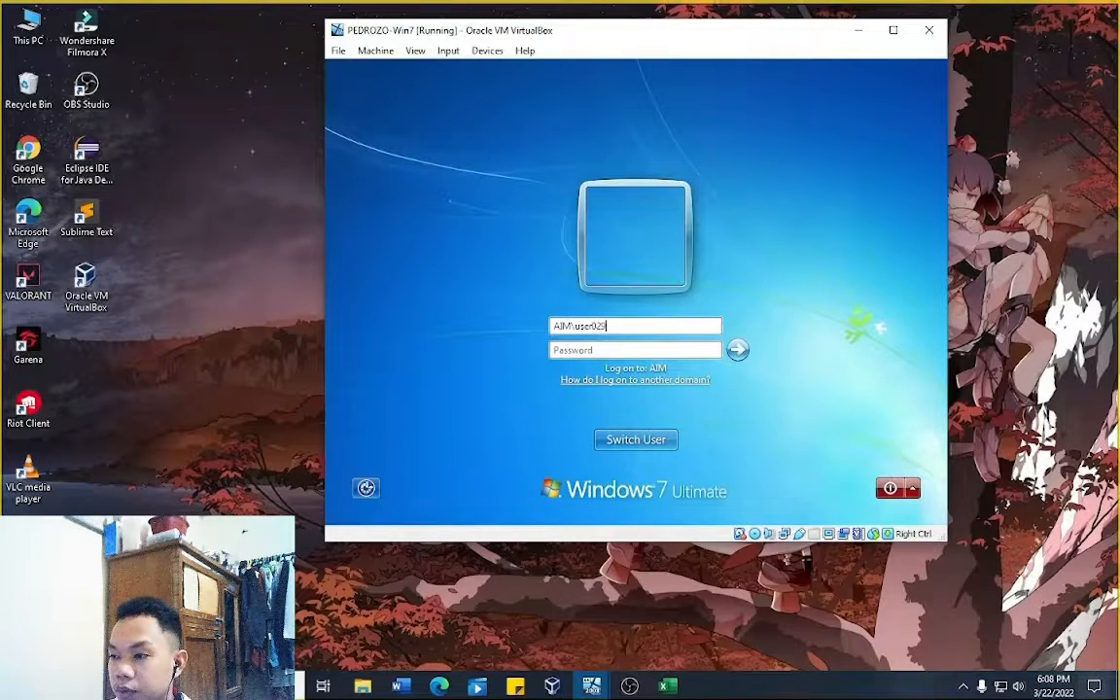
type("94")
Step: Enter the account password for AIM\user0294, submit the log-on and accept the required password change
left_click(610, 351)
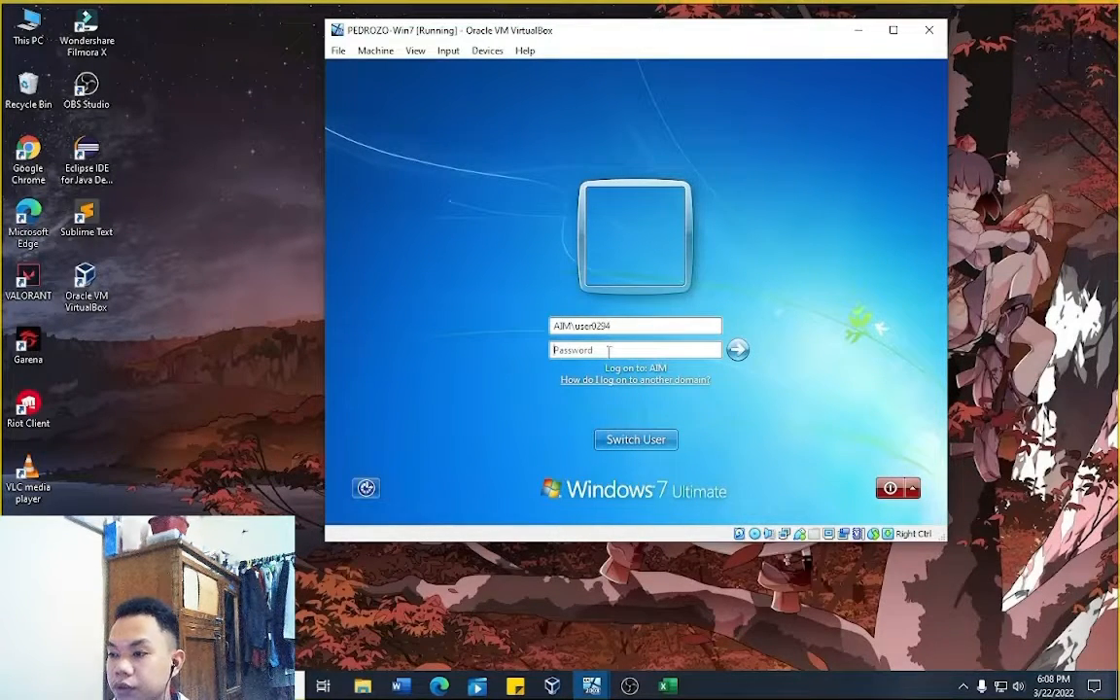
type("*******")
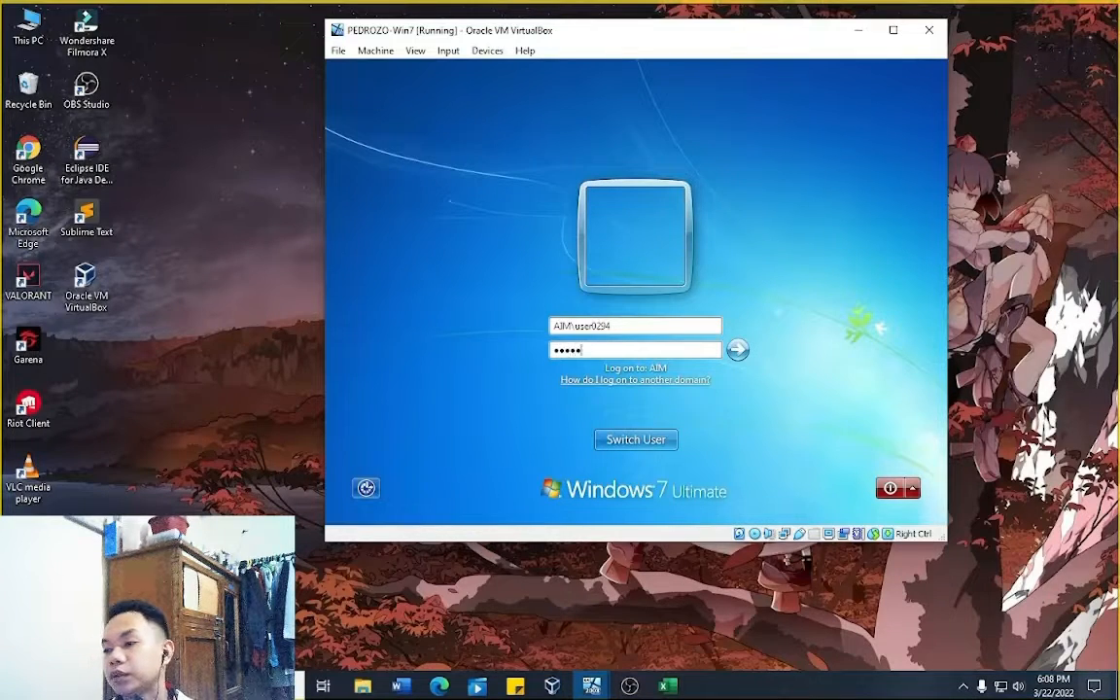
type("*")
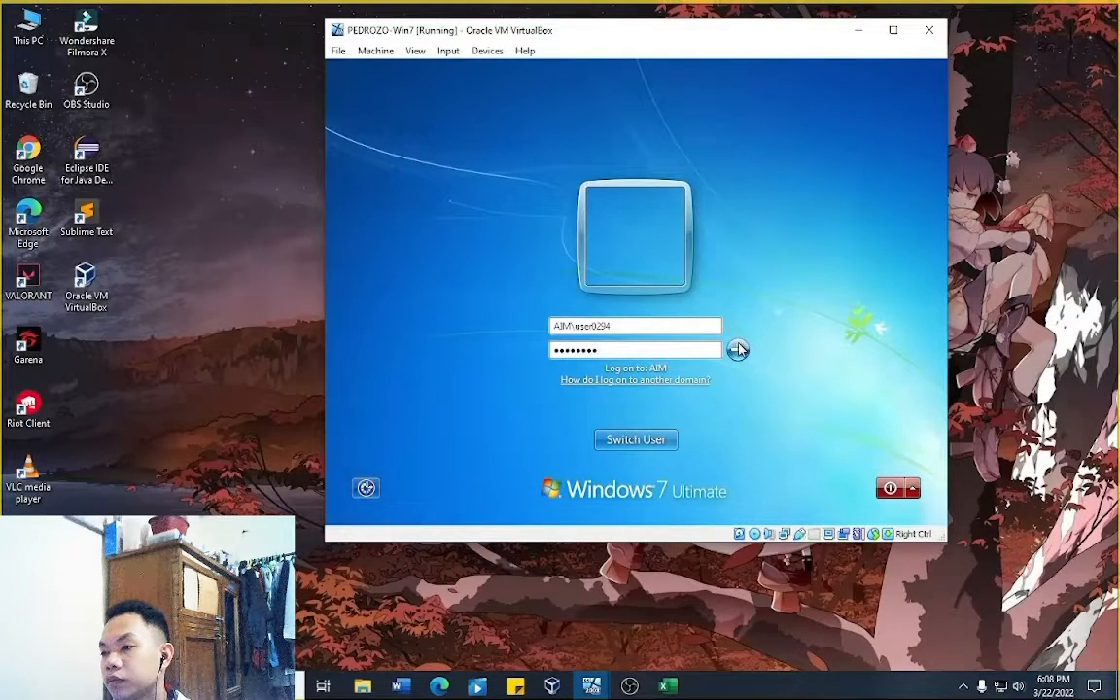
left_click(739, 350)
left_click(590, 449)
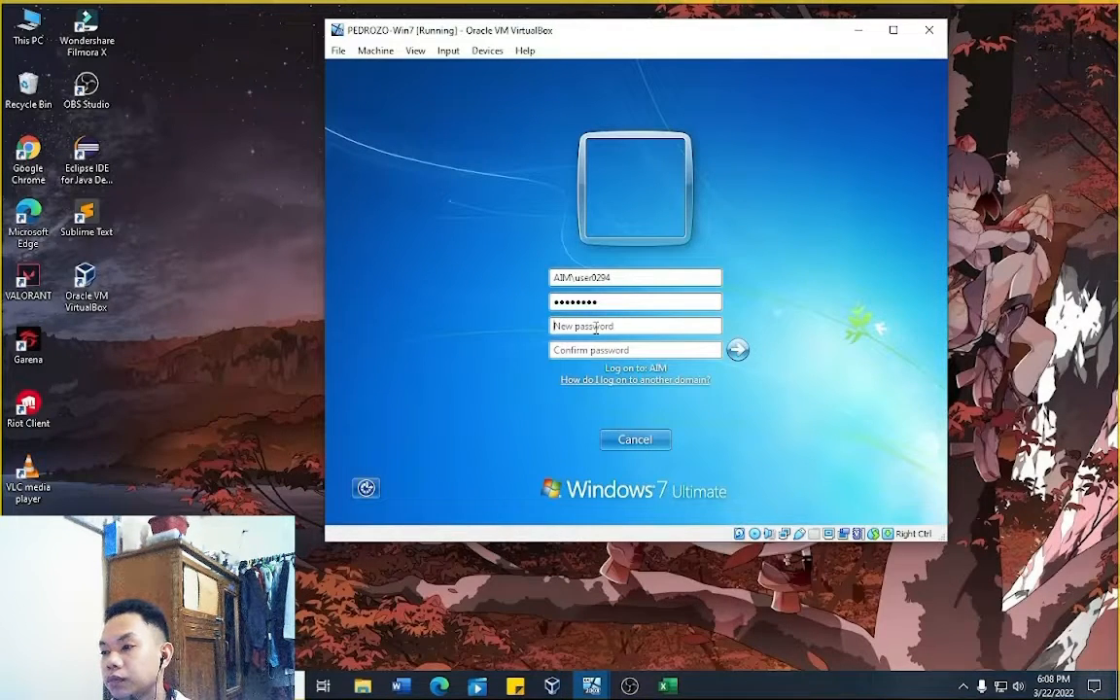
Step: Enter and confirm a new password for AIM\user0294, submit the change and continue to the desktop
type("•••••••")
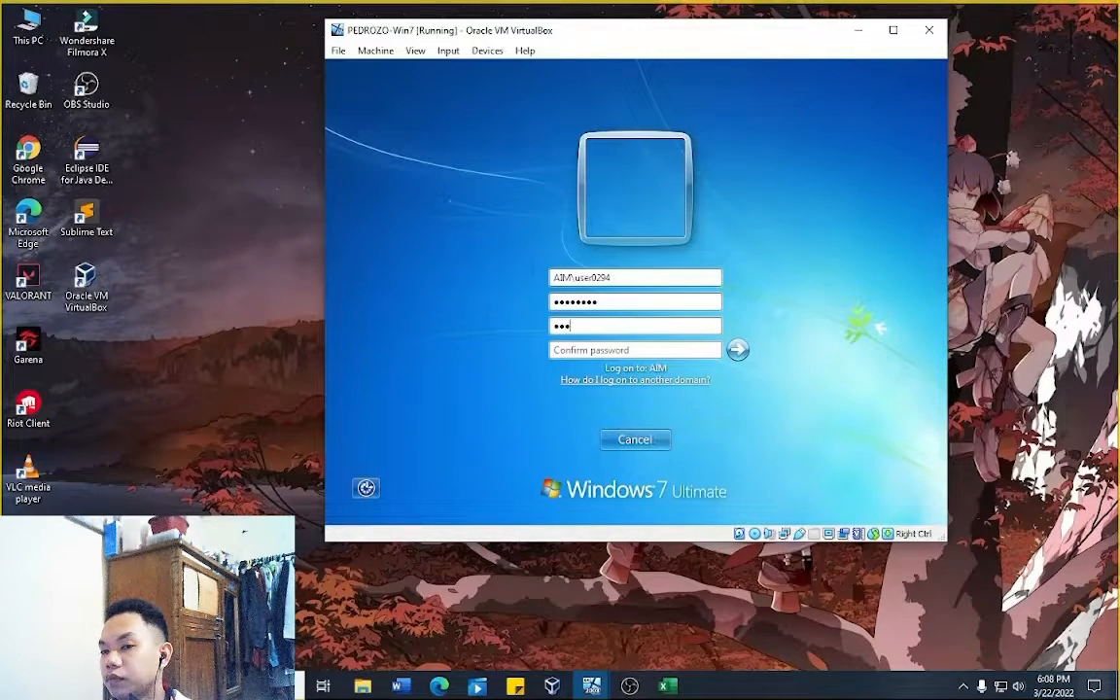
type("••••")
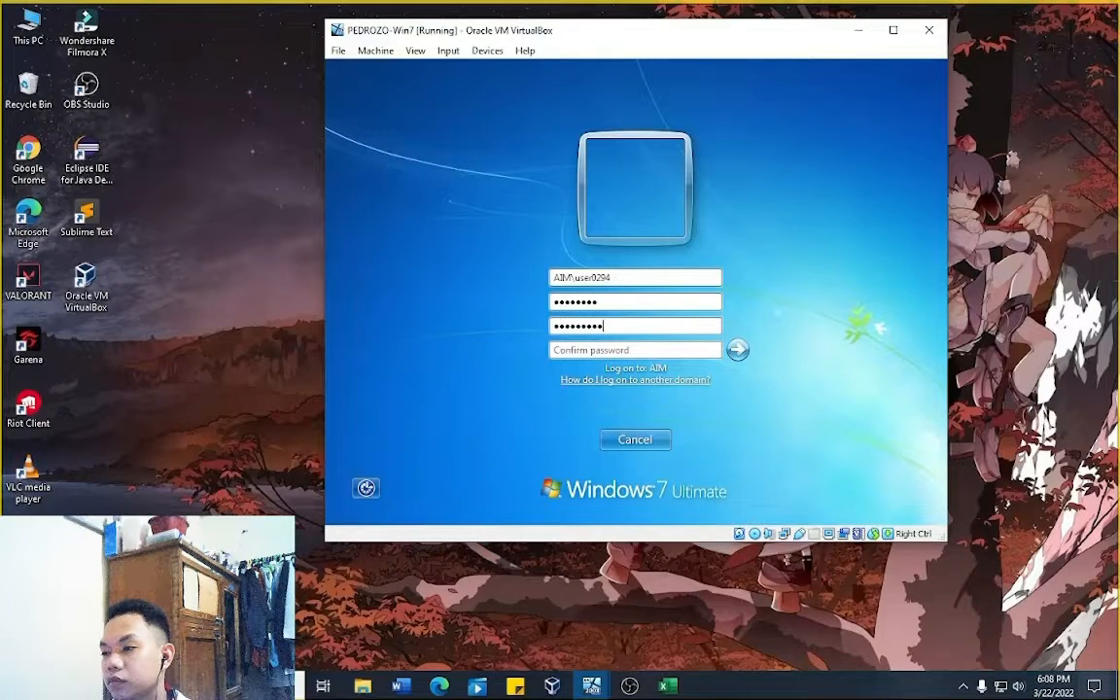
key("Tab")
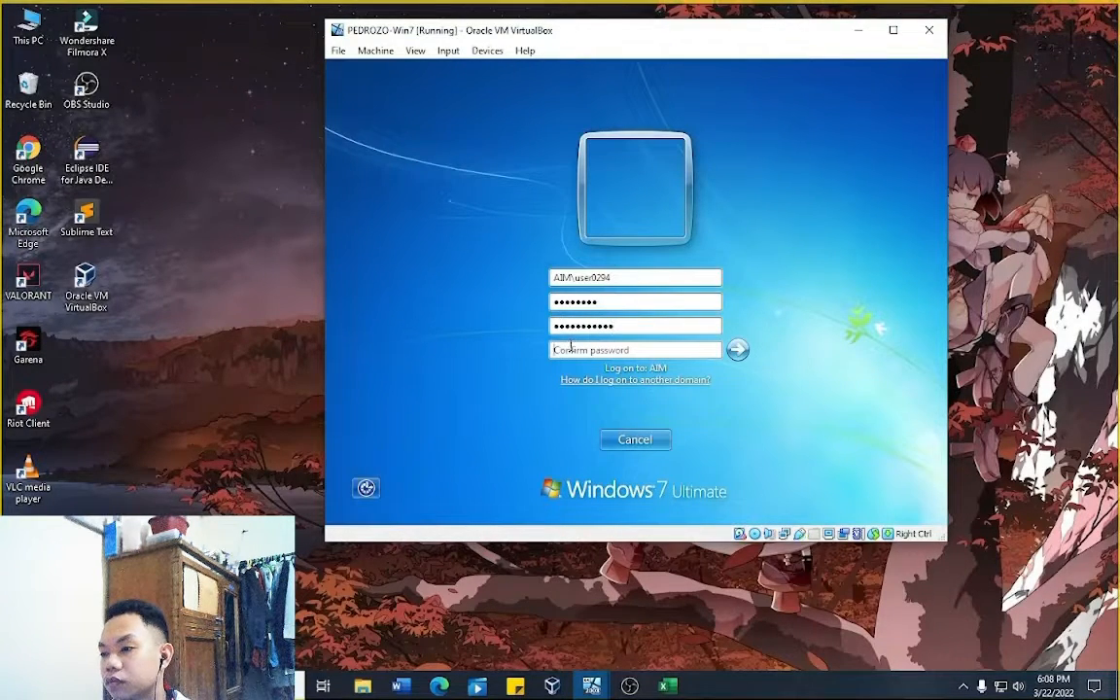
type("••••••")
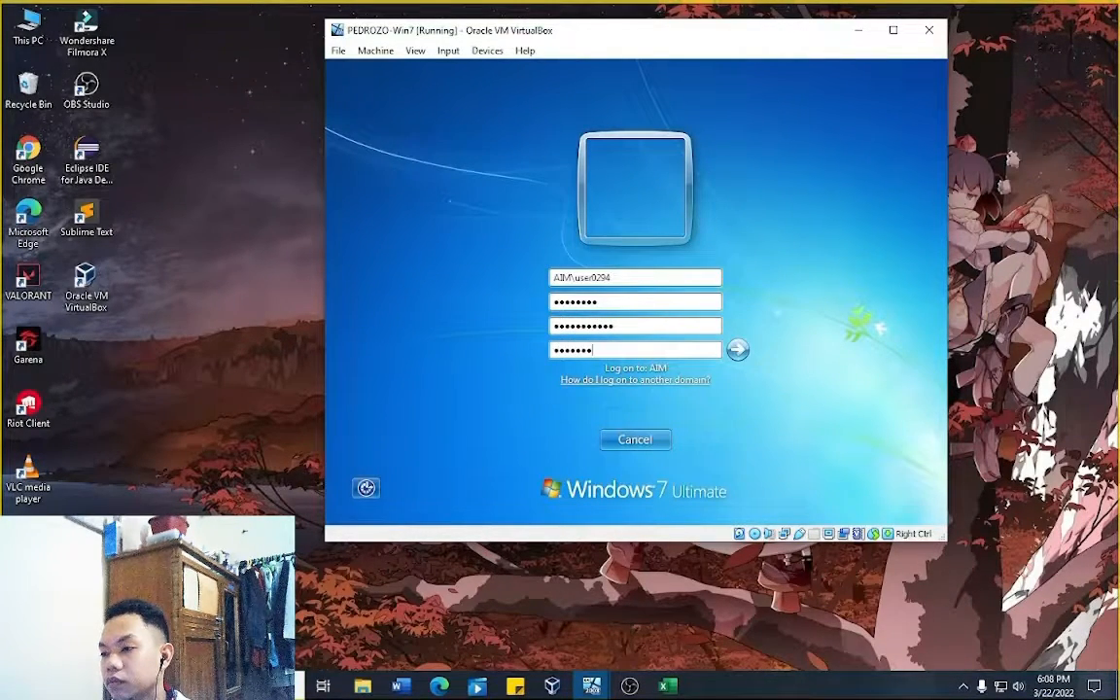
type("•••••")
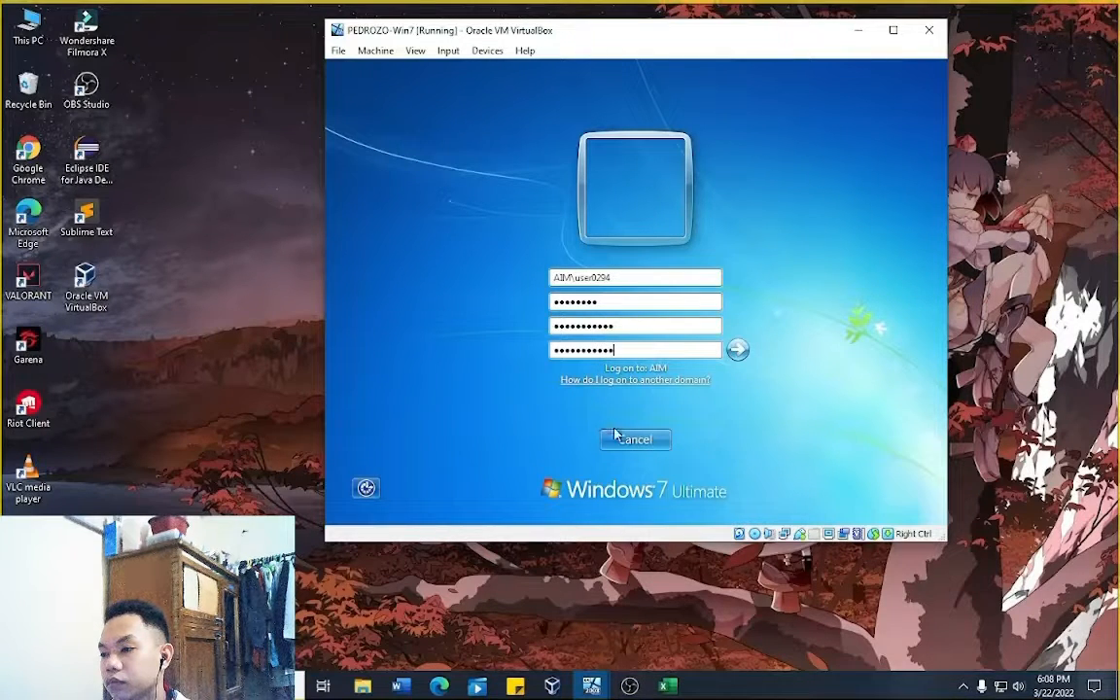
left_click(738, 351)
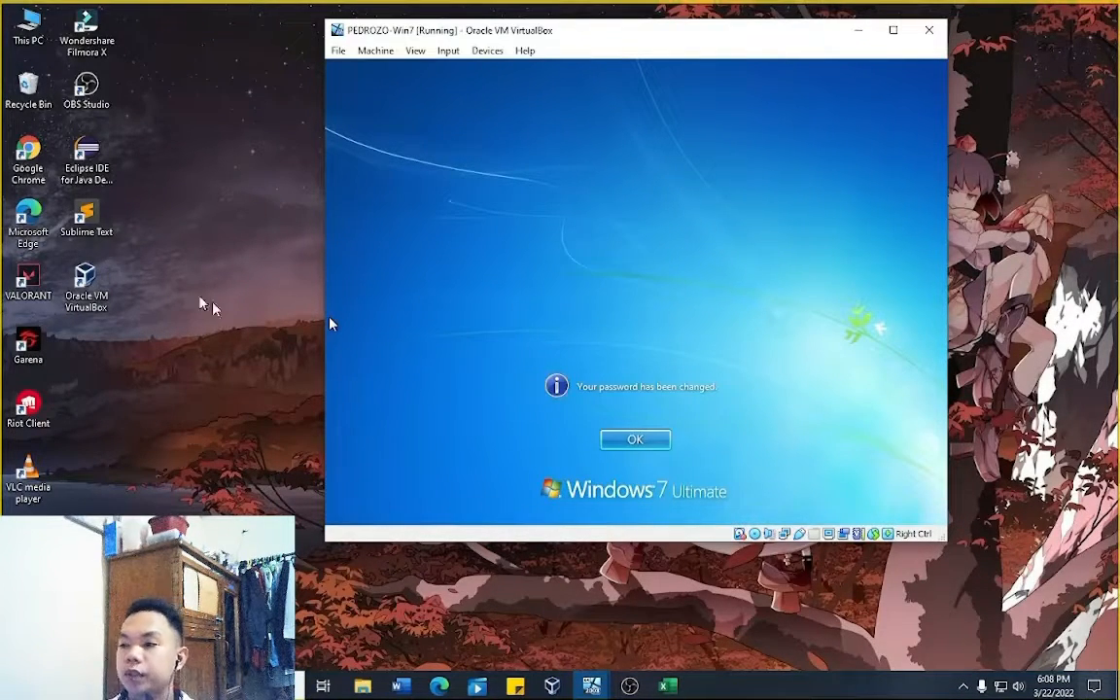
left_click(635, 442)
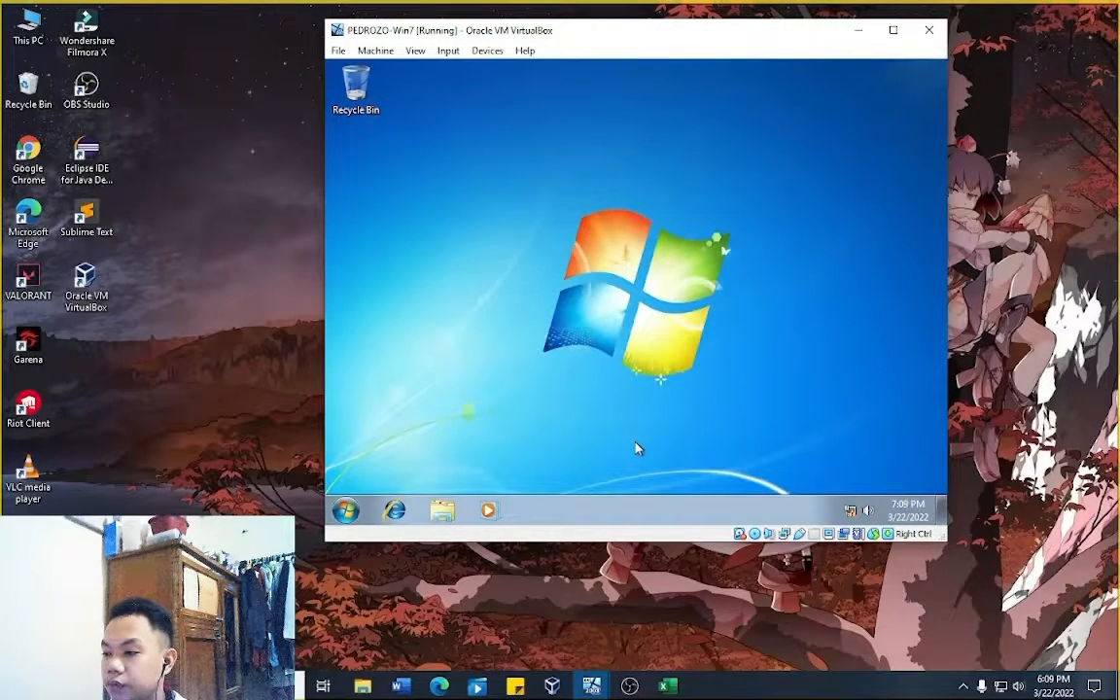
Step: Check which domain user's name is shown for the current Windows 7 session
left_click(347, 510)
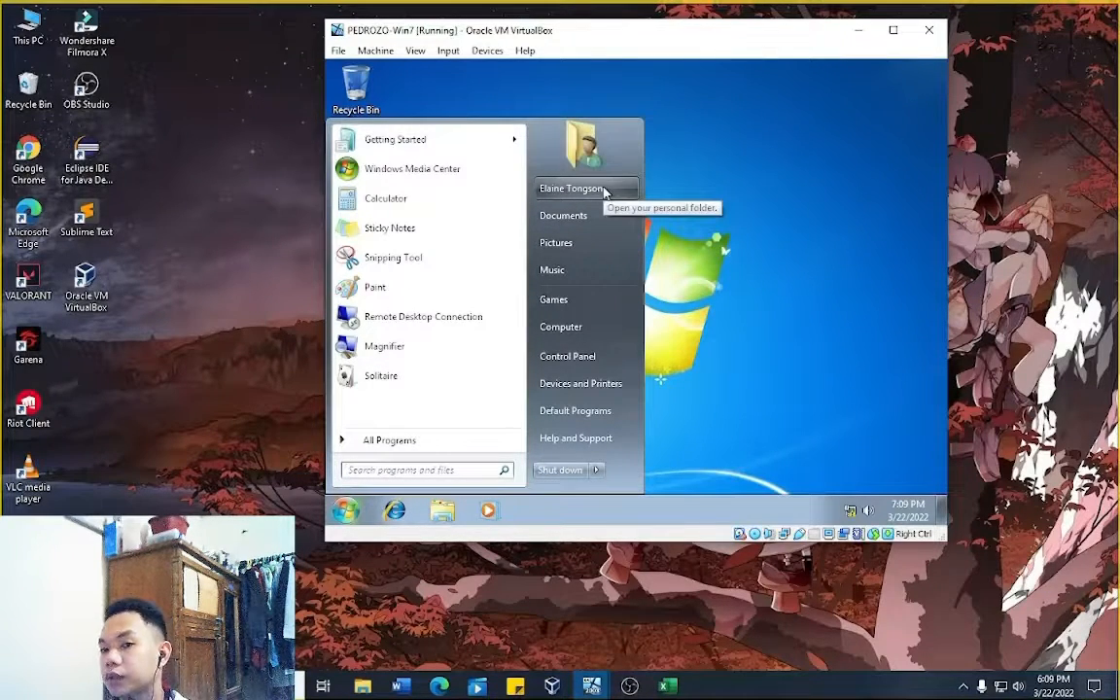
left_click(719, 223)
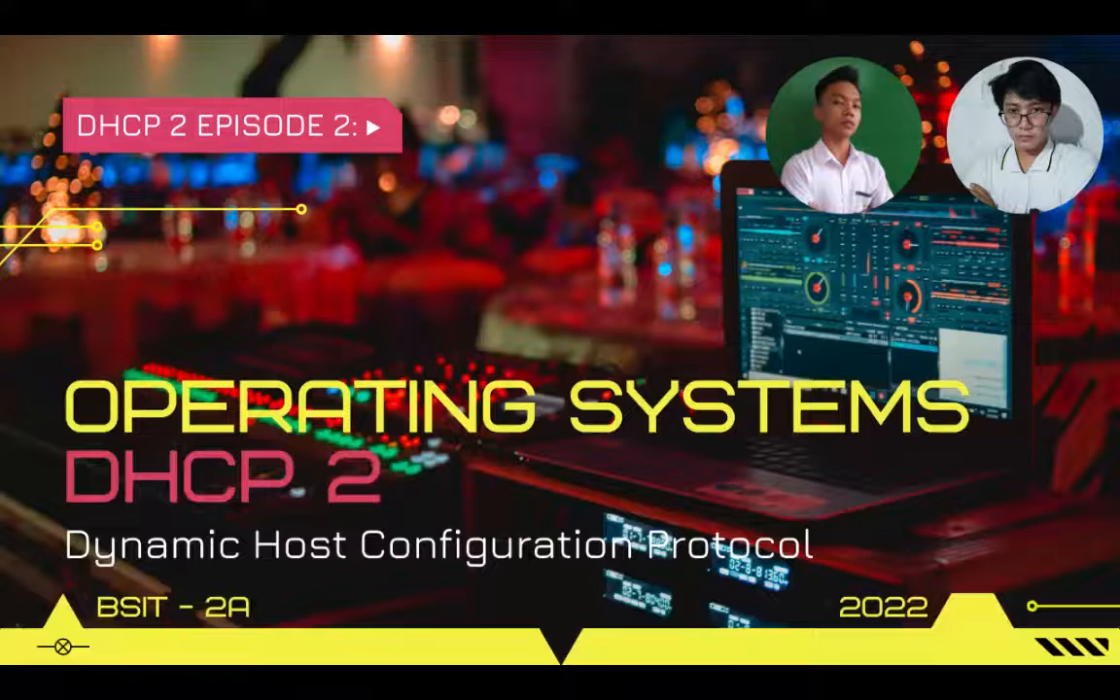